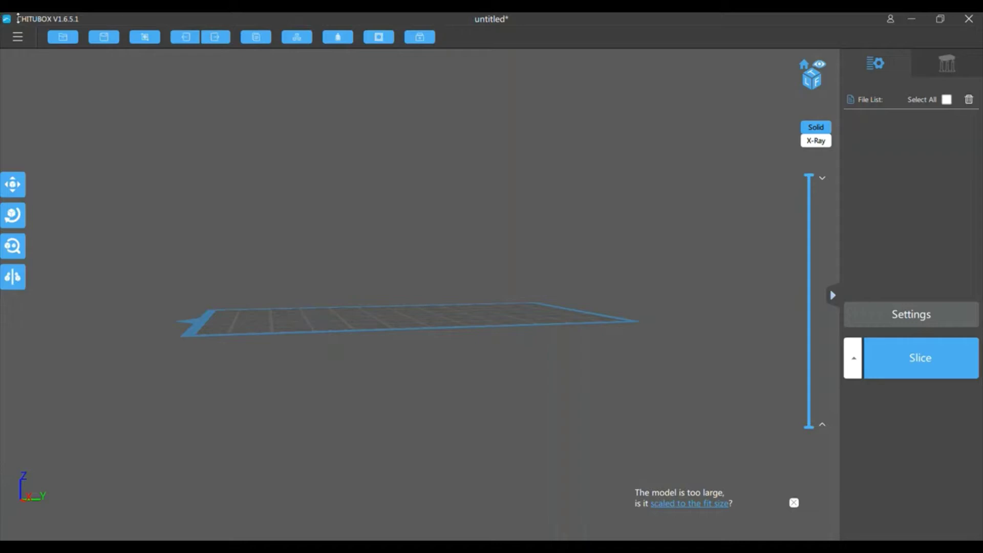
Load the youtube dice.stl model and rotate it 90° about the Z axis on the build plate
{"action": "left_click", "coordinate": [18, 37]}
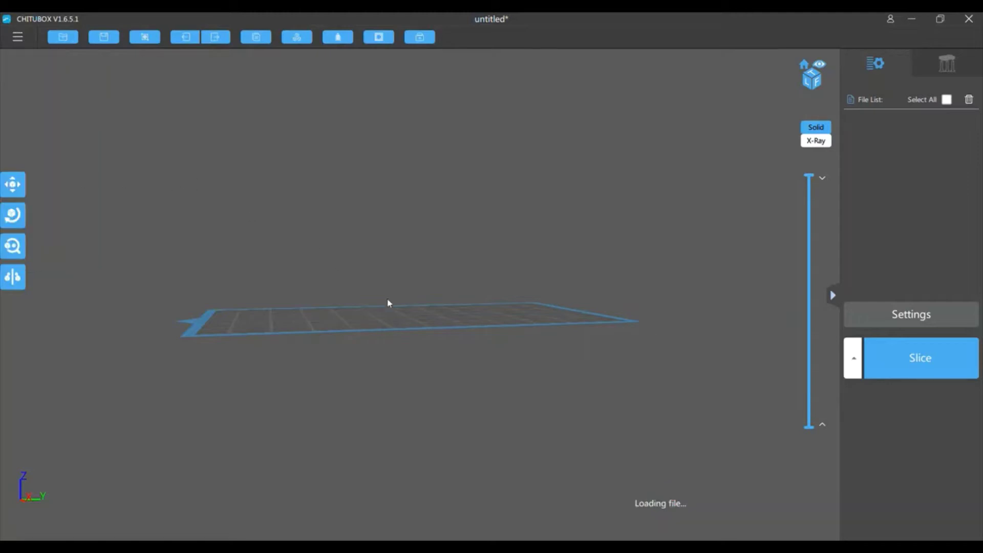
{"action": "right_click_drag", "start_coordinate": [689, 222], "coordinate": [656, 242]}
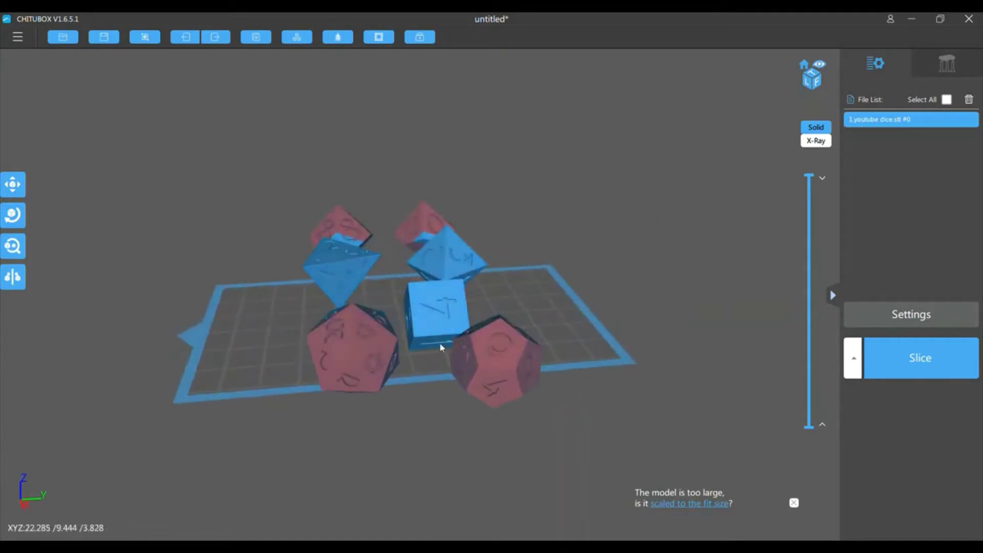
{"action": "left_click", "coordinate": [17, 225]}
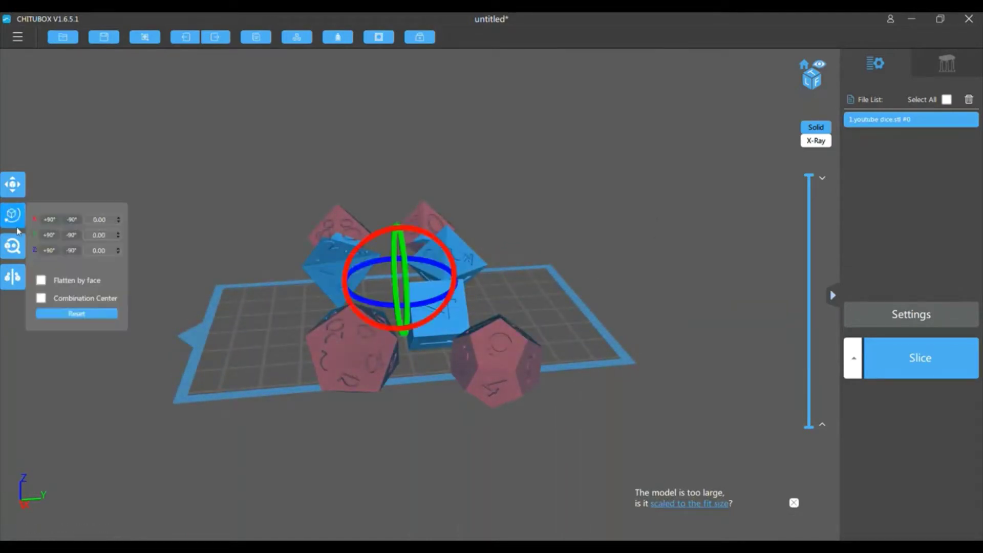
{"action": "left_click", "coordinate": [54, 253]}
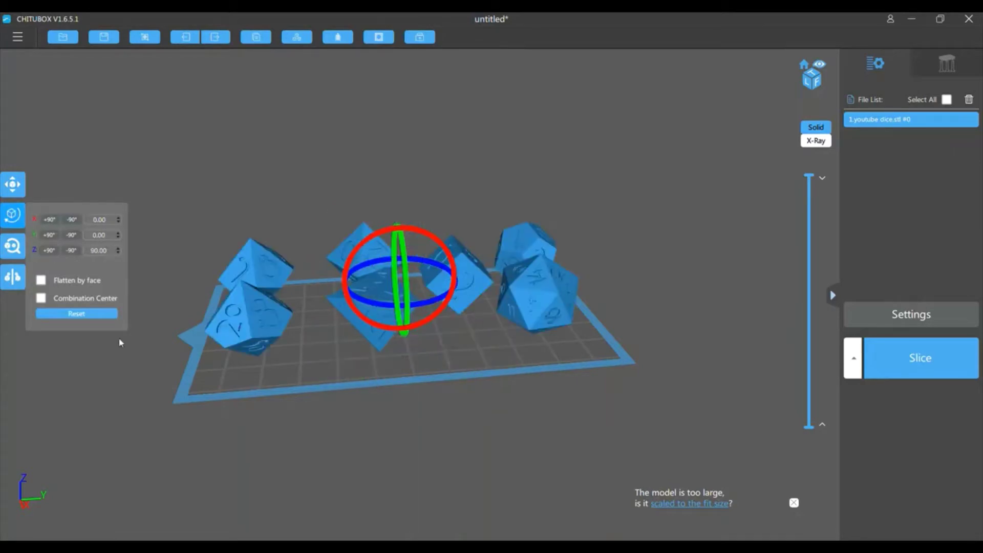
{"action": "right_click_drag", "start_coordinate": [630, 214], "coordinate": [640, 247]}
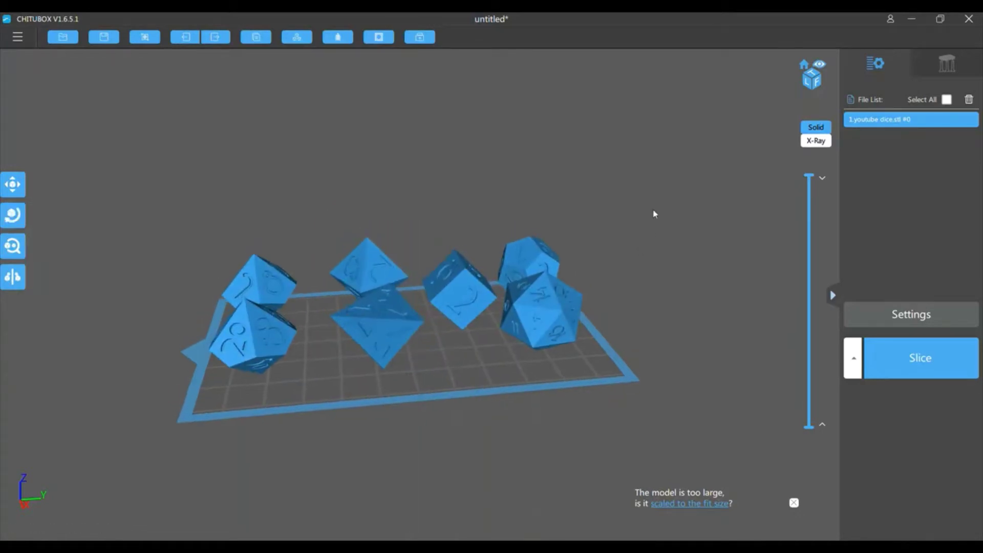
{"action": "right_click_drag", "start_coordinate": [619, 331], "coordinate": [625, 267]}
{"action": "right_click_drag", "start_coordinate": [636, 209], "coordinate": [646, 257]}
{"action": "left_click_drag", "start_coordinate": [646, 257], "coordinate": [634, 196]}
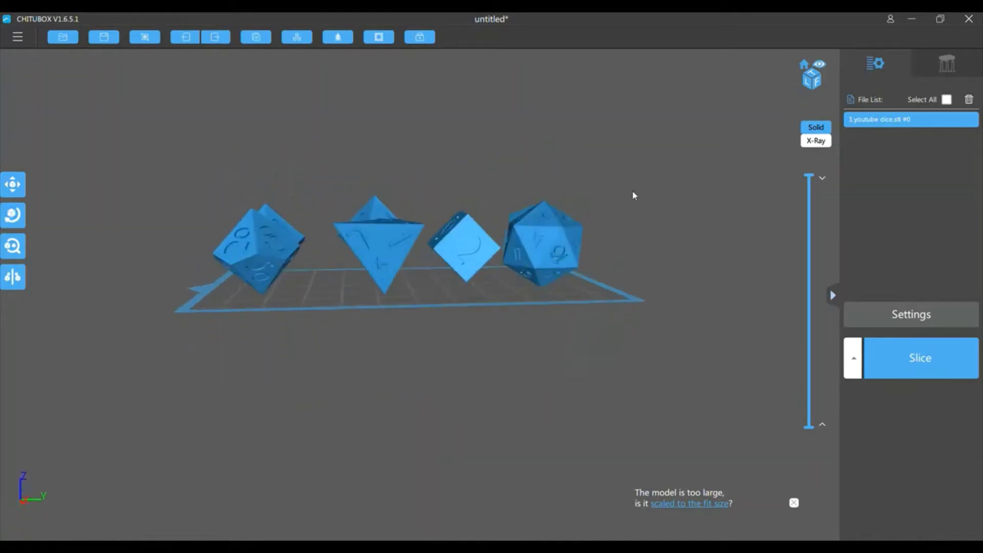
In support mode, place Heavy supports on the percentile die's lowest tip and at four points along one edge rising from it
{"action": "left_click", "coordinate": [944, 68]}
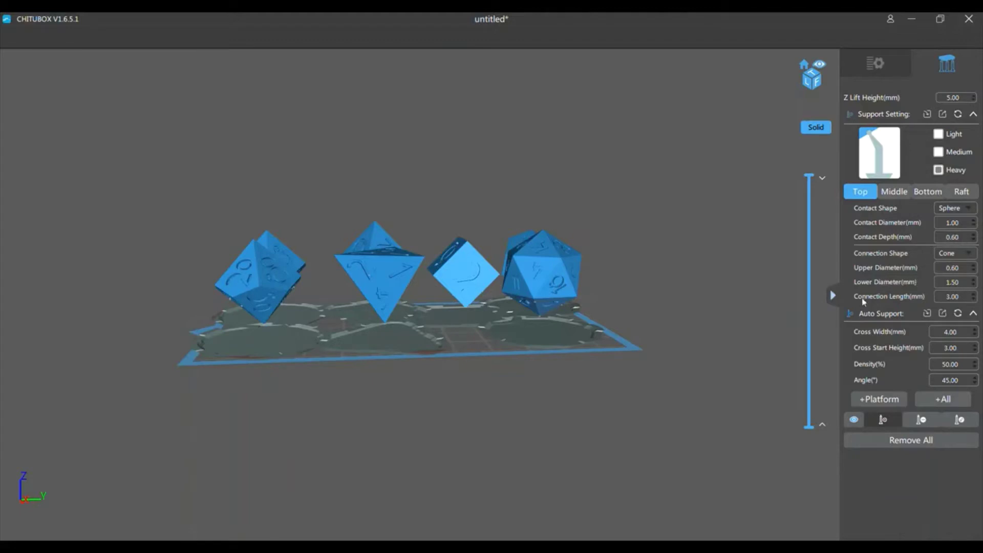
{"action": "left_click_drag", "start_coordinate": [346, 412], "coordinate": [422, 379]}
{"action": "scroll", "coordinate": [378, 296], "scroll_direction": "up", "scroll_amount": 5}
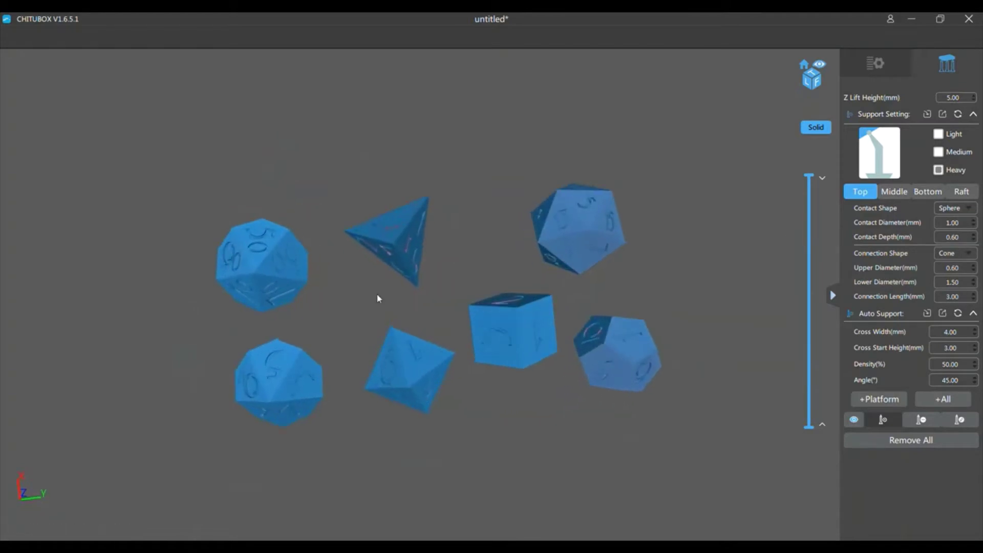
{"action": "middle_click_drag", "start_coordinate": [594, 172], "coordinate": [667, 169]}
{"action": "right_click_drag", "start_coordinate": [369, 289], "coordinate": [494, 281]}
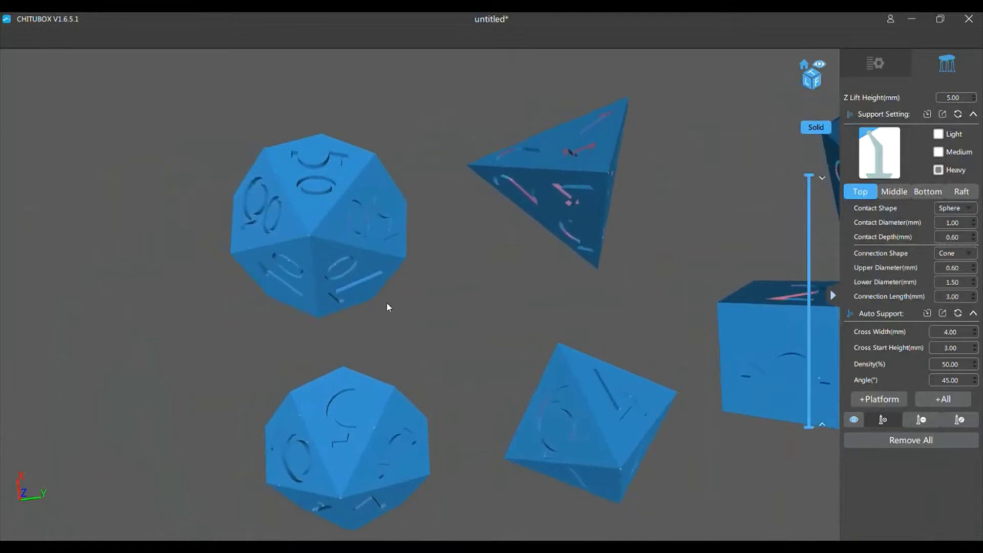
{"action": "middle_click_drag", "start_coordinate": [386, 303], "coordinate": [811, 306]}
{"action": "scroll", "coordinate": [513, 275], "scroll_direction": "up", "scroll_amount": 5}
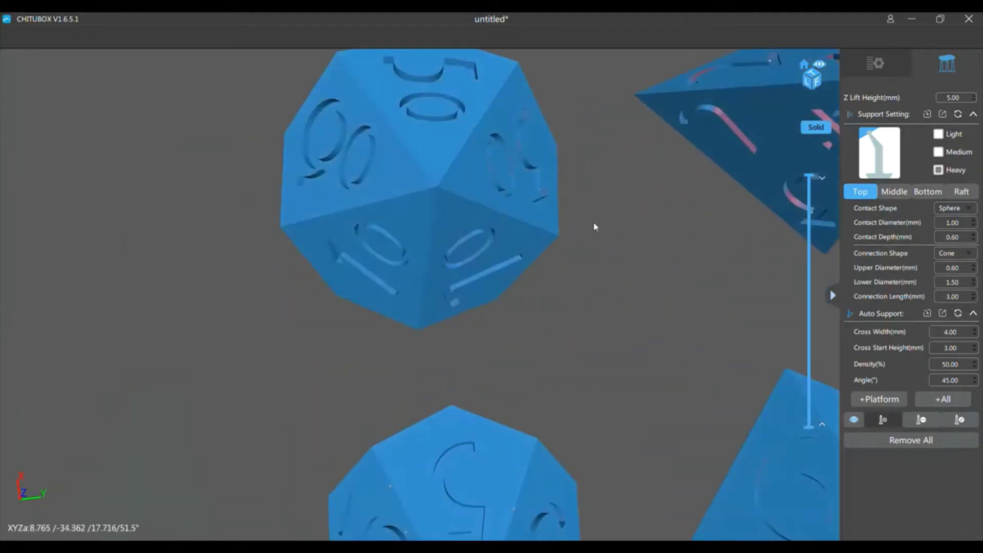
{"action": "mouse_move", "coordinate": [649, 236]}
{"action": "middle_mouse_down"}
{"action": "mouse_move", "coordinate": [675, 254]}
{"action": "mouse_move", "coordinate": [682, 279]}
{"action": "middle_mouse_up"}
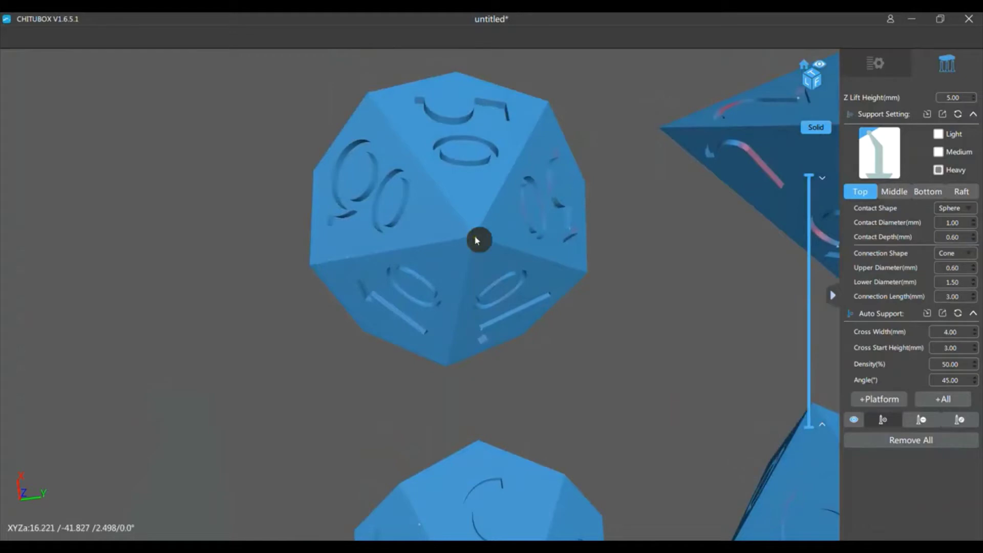
{"action": "left_click", "coordinate": [476, 239]}
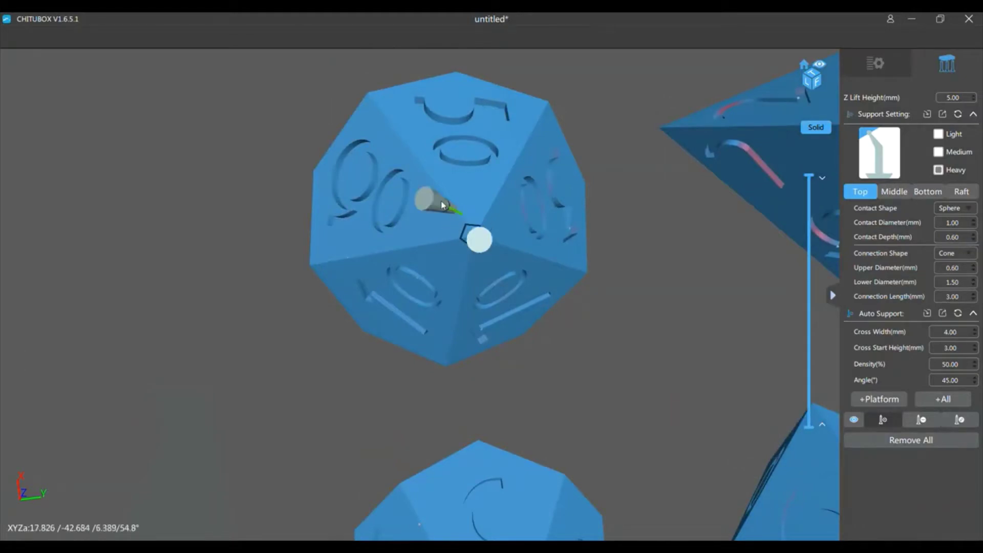
{"action": "left_click", "coordinate": [442, 206]}
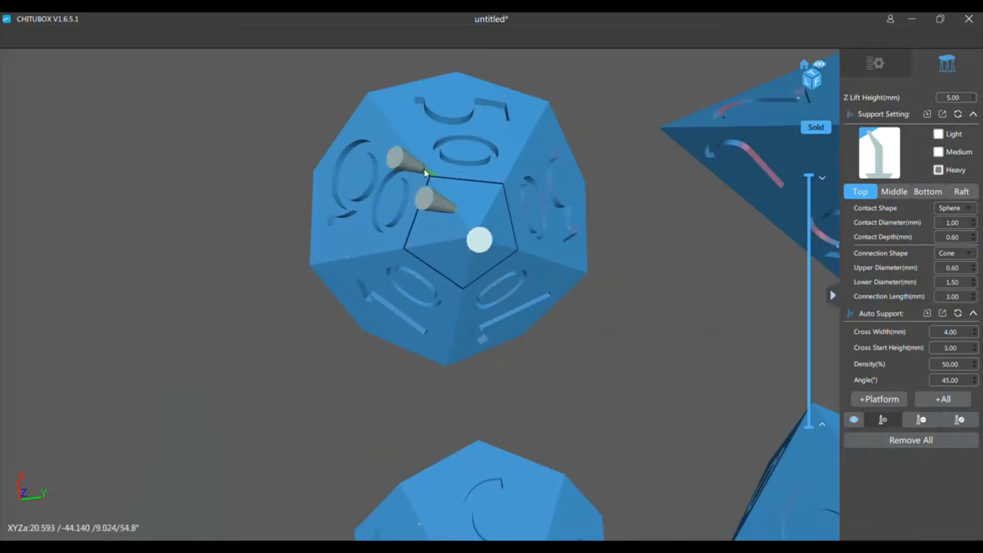
{"action": "left_click", "coordinate": [425, 173]}
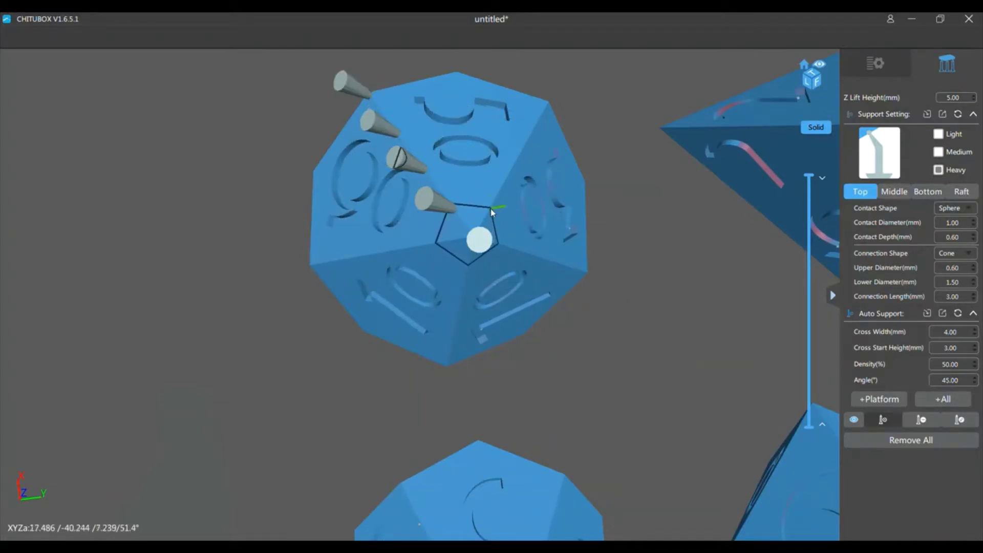
Place four evenly spaced supports along the second edge rising from the percentile die's lowest tip, ending at the outer corner
{"action": "left_click", "coordinate": [492, 210]}
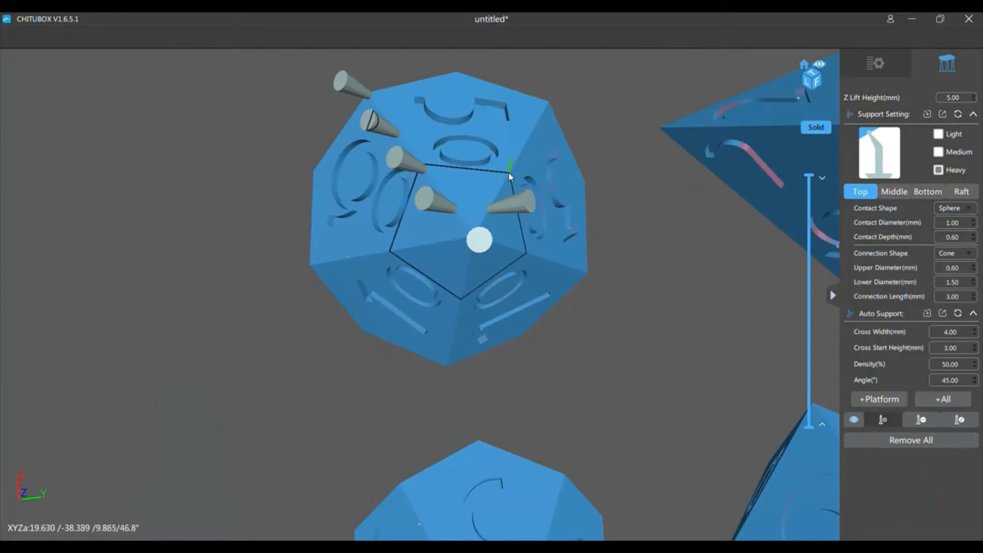
{"action": "left_click", "coordinate": [507, 178]}
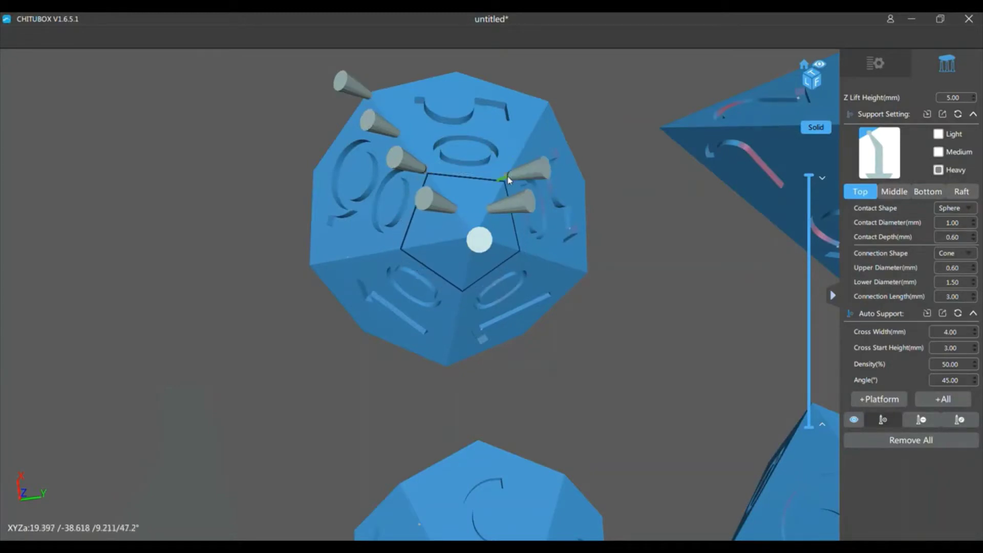
{"action": "left_click", "coordinate": [527, 148]}
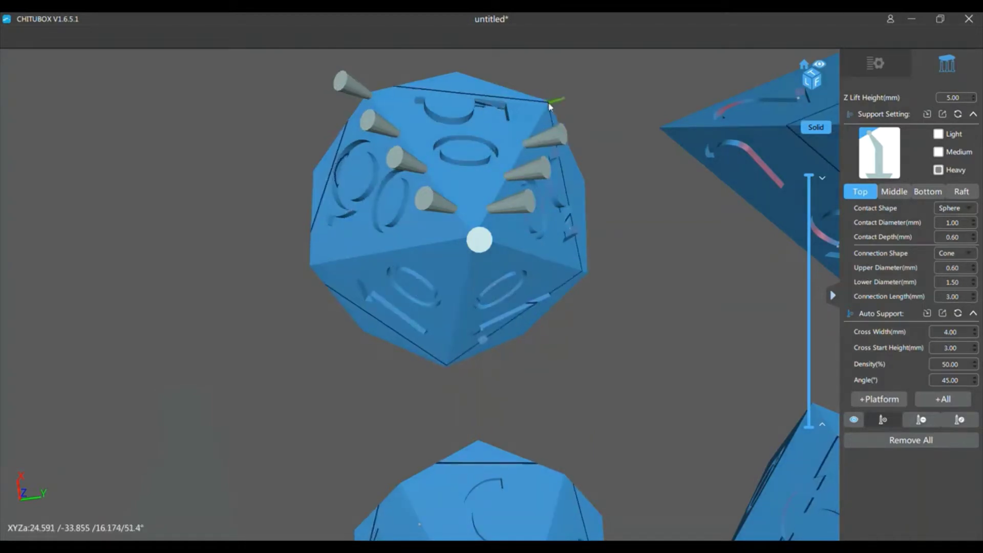
{"action": "left_click", "coordinate": [549, 104]}
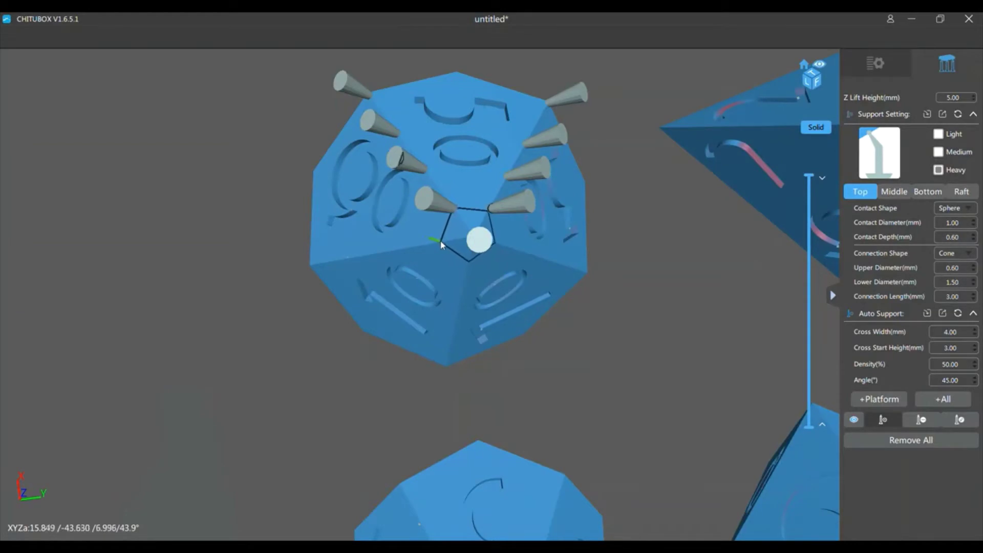
Place four evenly spaced supports along the percentile die's third edge, between the 90 and 10 faces, ending at the outer corner
{"action": "left_click", "coordinate": [441, 245]}
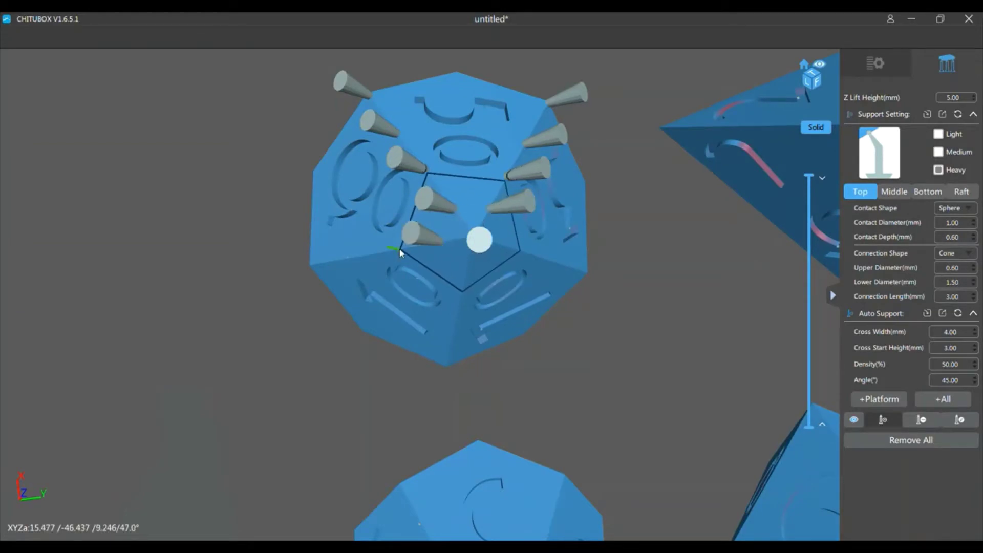
{"action": "left_click", "coordinate": [399, 253]}
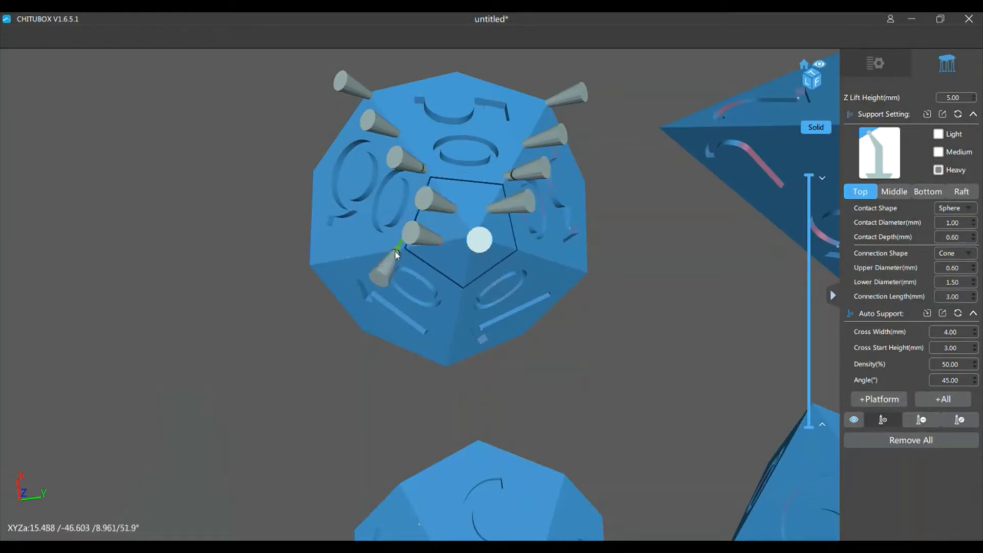
{"action": "left_click", "coordinate": [359, 262]}
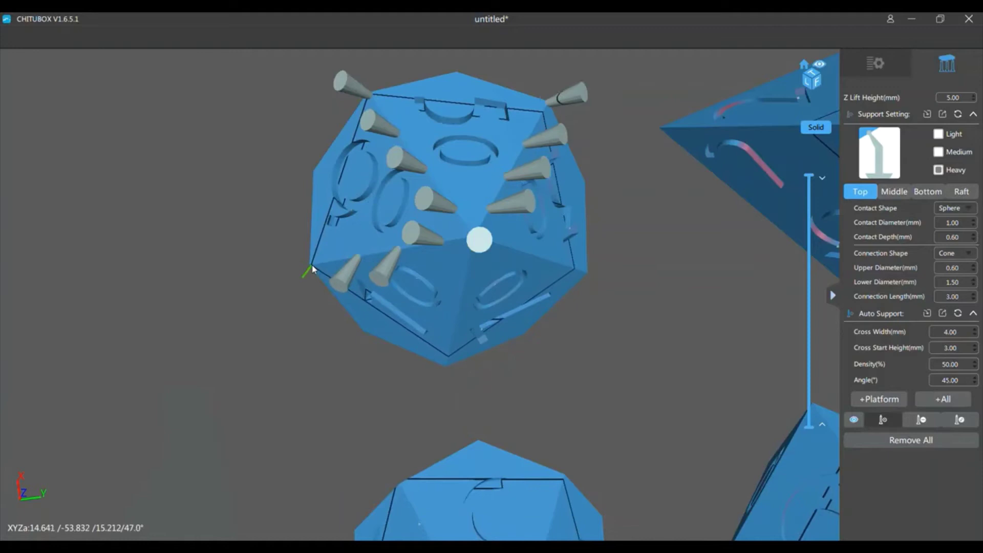
{"action": "left_click", "coordinate": [313, 267]}
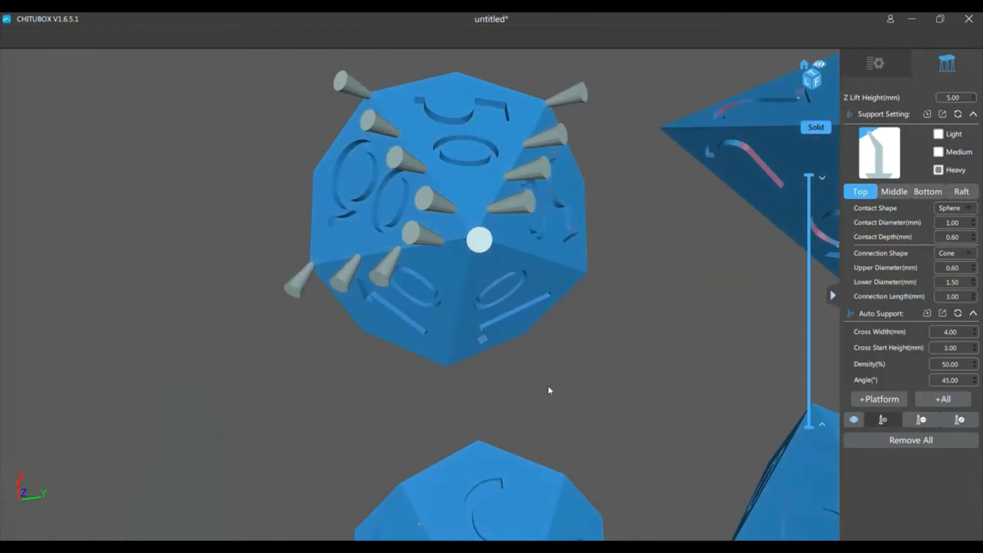
{"action": "mouse_move", "coordinate": [597, 387]}
{"action": "right_mouse_down"}
{"action": "mouse_move", "coordinate": [579, 352]}
{"action": "mouse_move", "coordinate": [616, 372]}
{"action": "mouse_move", "coordinate": [598, 335]}
{"action": "mouse_move", "coordinate": [544, 297]}
{"action": "mouse_move", "coordinate": [448, 264]}
{"action": "right_mouse_up"}
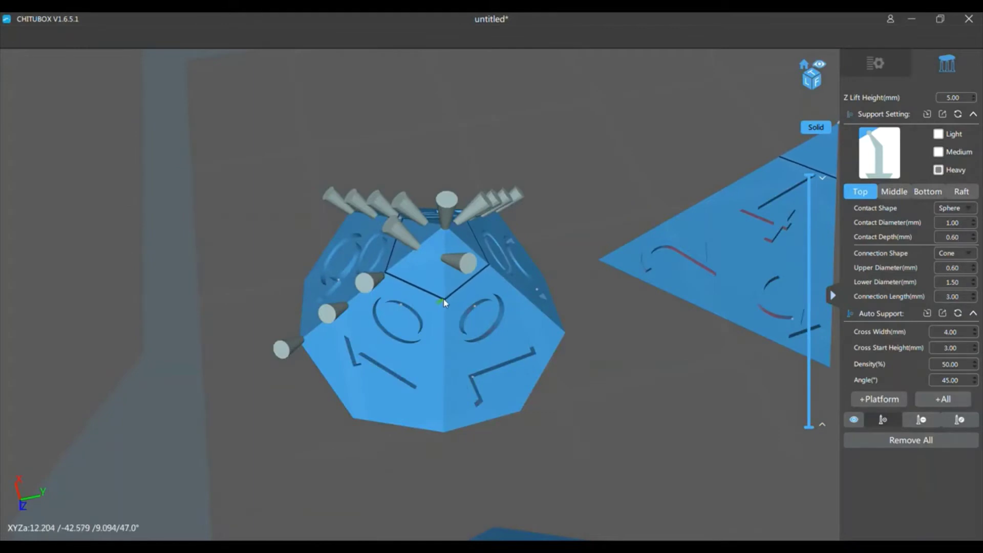
{"action": "left_click", "coordinate": [444, 302]}
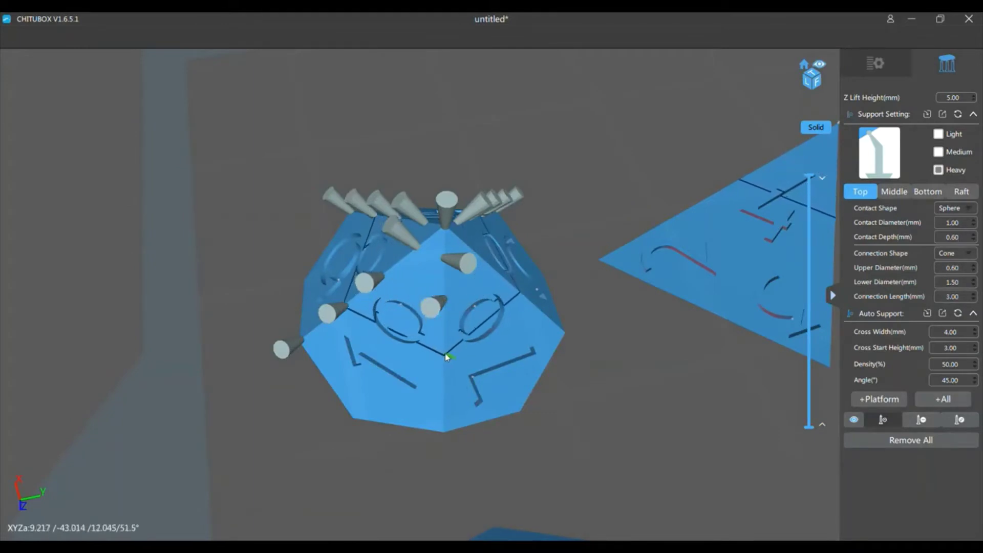
{"action": "left_click", "coordinate": [444, 356]}
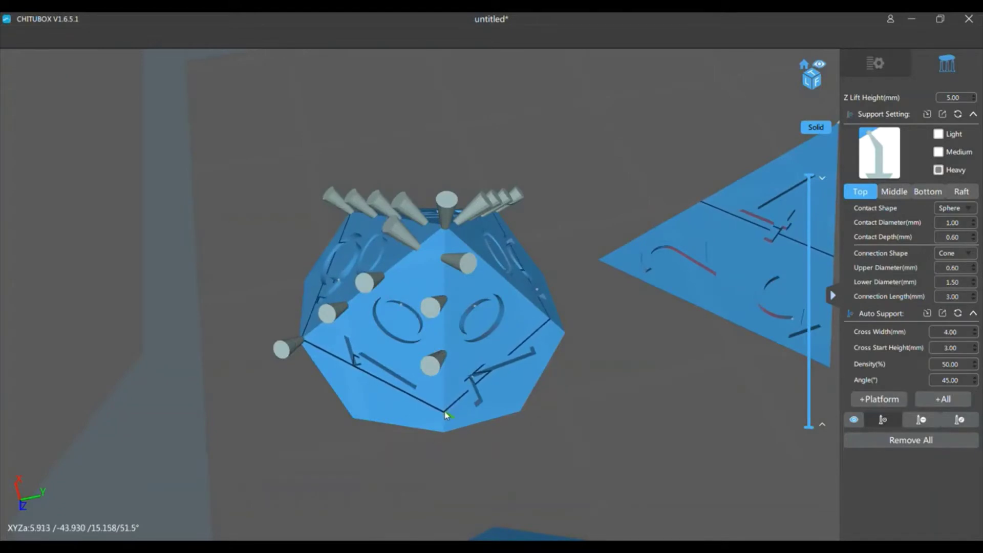
{"action": "left_click", "coordinate": [446, 355]}
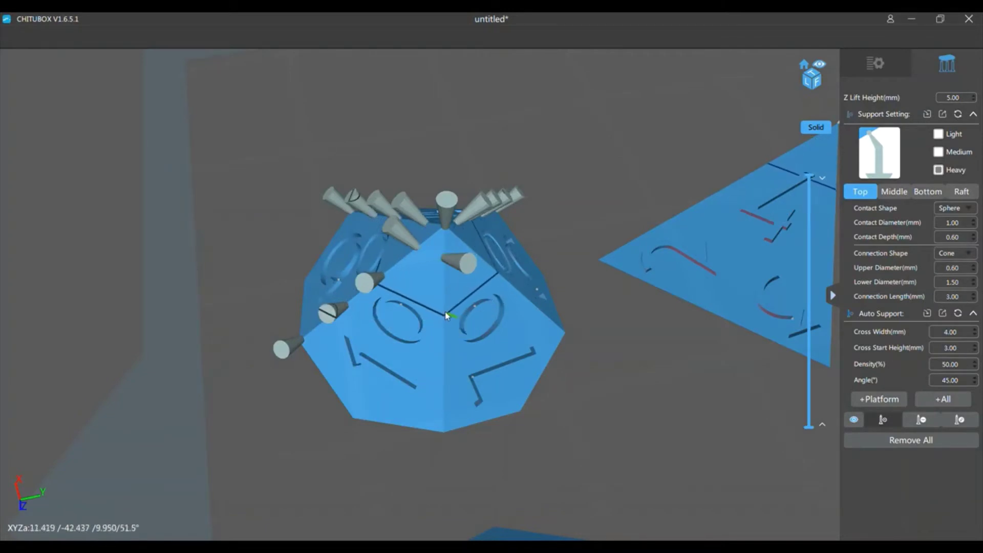
Place three more supports down the percentile die's fourth edge beside the 10 face, ending at the outer corner
{"action": "left_click", "coordinate": [444, 310]}
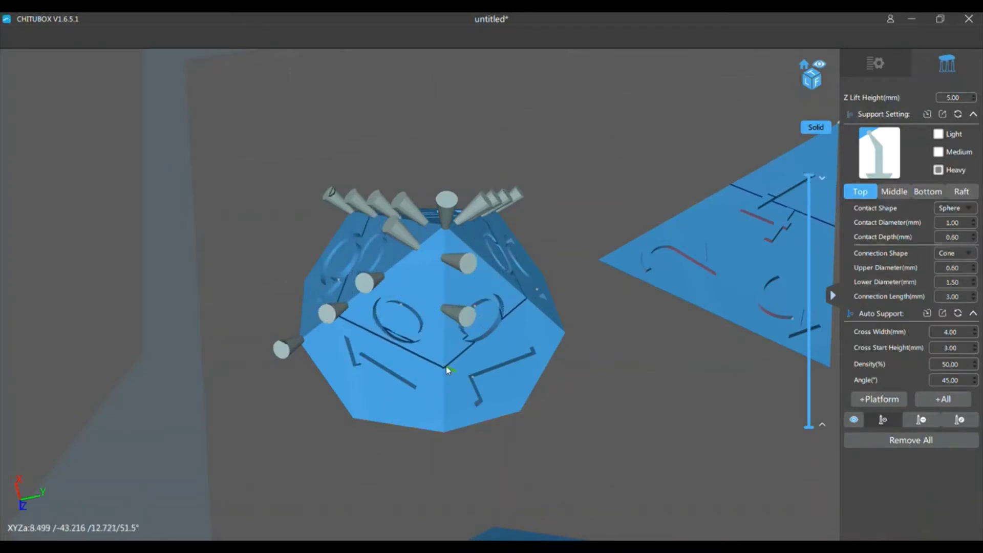
{"action": "left_click", "coordinate": [446, 370]}
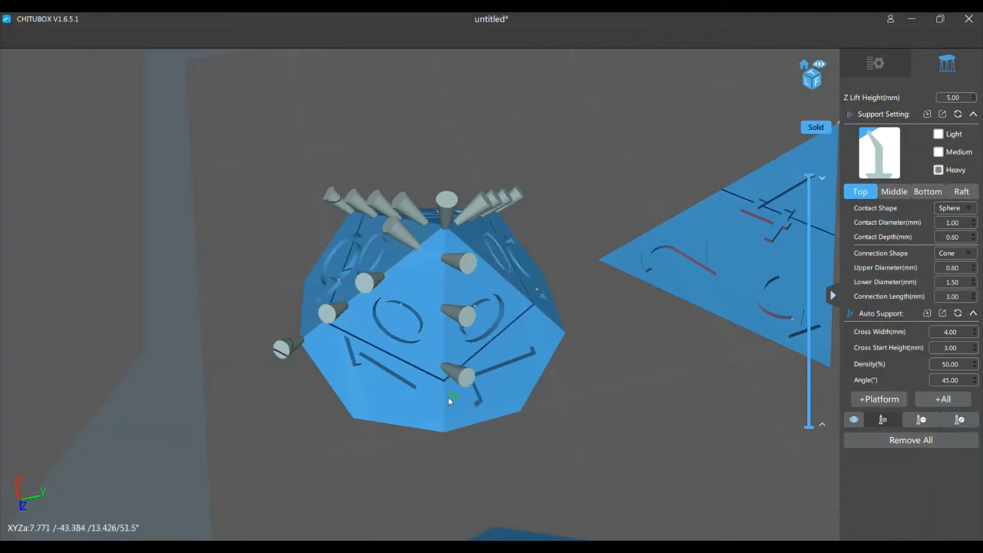
{"action": "left_click", "coordinate": [444, 433]}
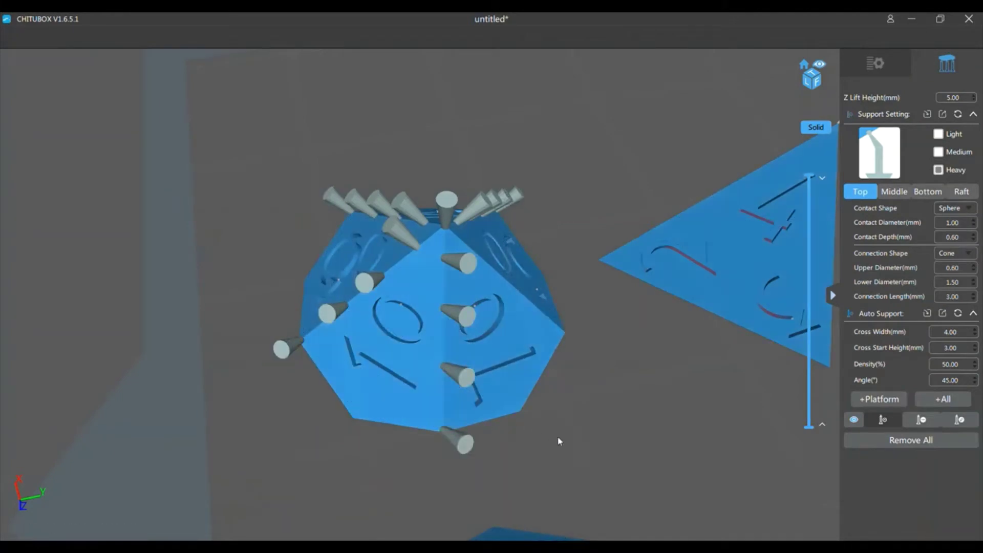
Place four evenly spaced supports along the percentile die's remaining unsupported edge, ending at the outer corner
{"action": "right_click_drag", "start_coordinate": [562, 447], "coordinate": [587, 411]}
{"action": "right_click_drag", "start_coordinate": [632, 306], "coordinate": [274, 414]}
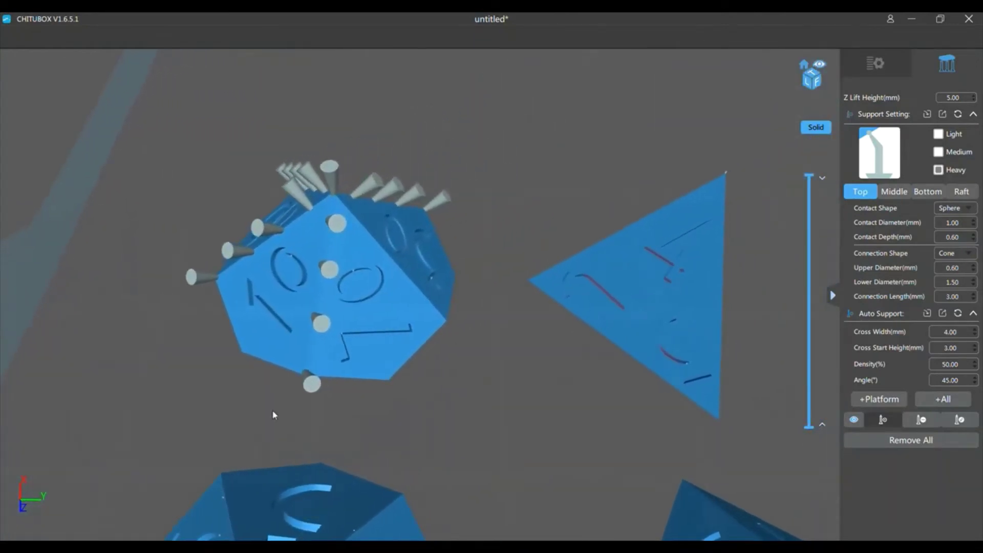
{"action": "left_click", "coordinate": [357, 219]}
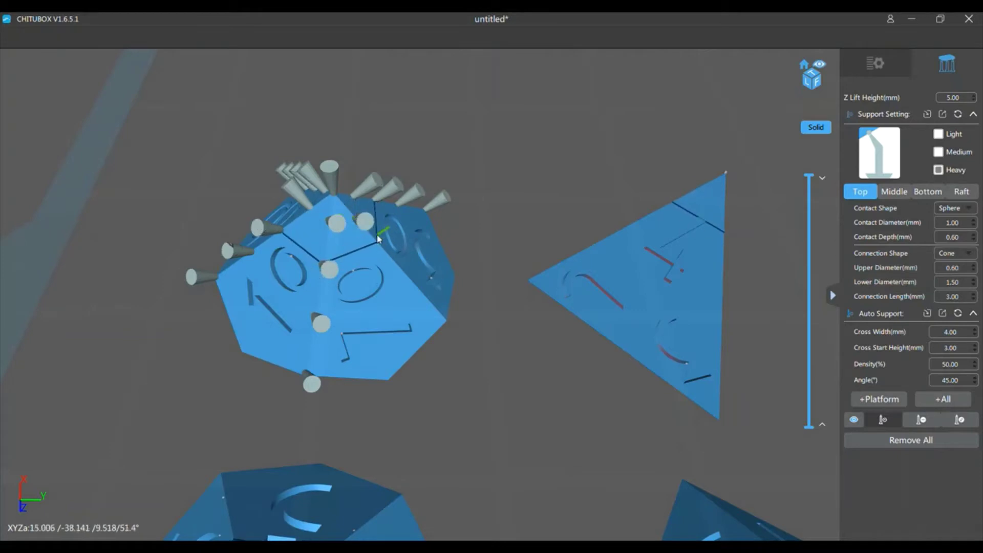
{"action": "left_click", "coordinate": [385, 252]}
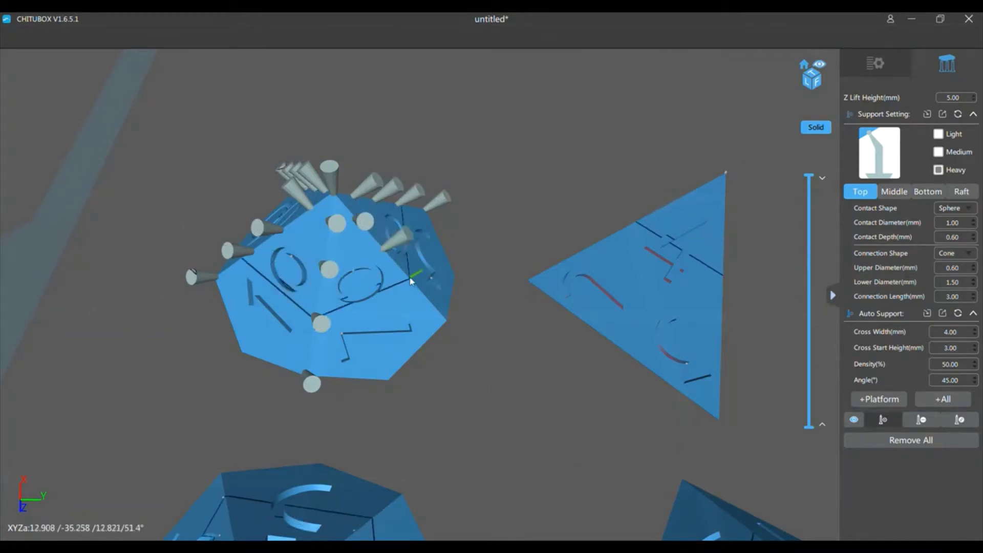
{"action": "left_click", "coordinate": [410, 280]}
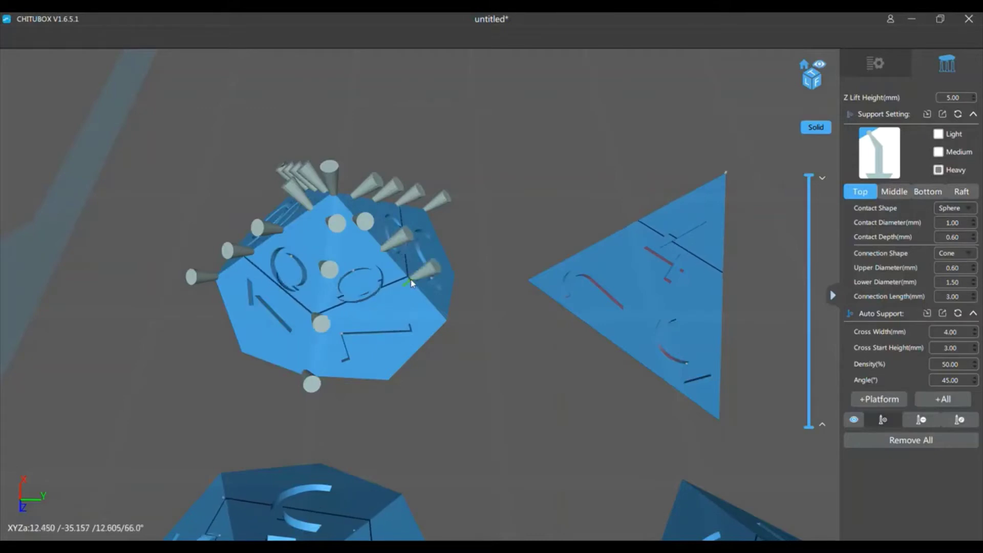
{"action": "left_click", "coordinate": [446, 322]}
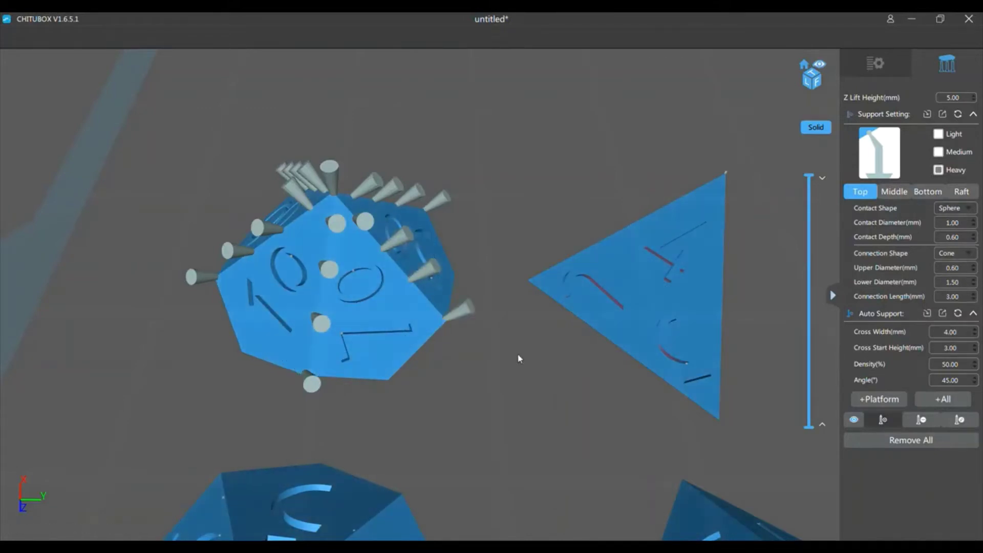
Reposition the misaligned support nearest the percentile die's lowest tip so it lines up with the others along its edge
{"action": "left_click", "coordinate": [960, 419]}
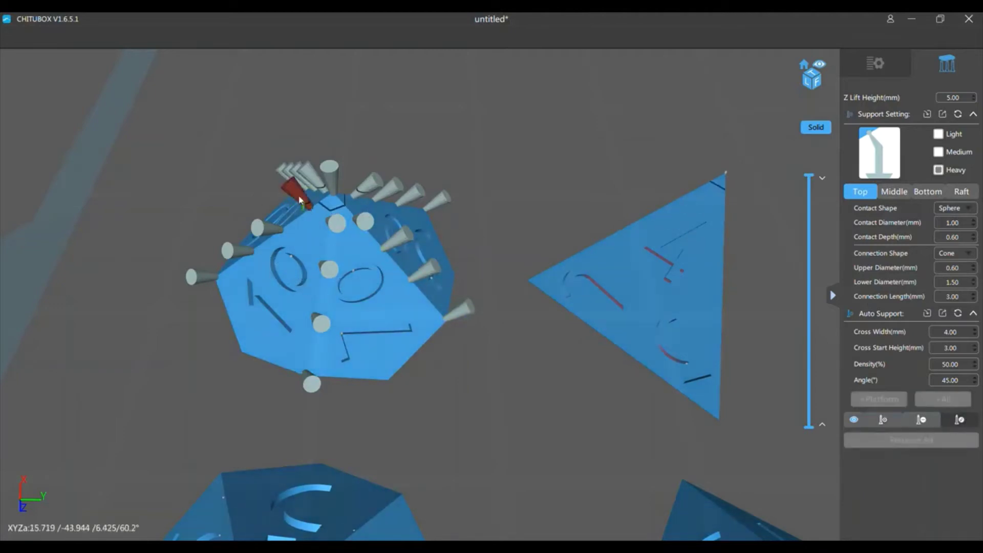
{"action": "left_click_drag", "start_coordinate": [304, 196], "coordinate": [310, 215]}
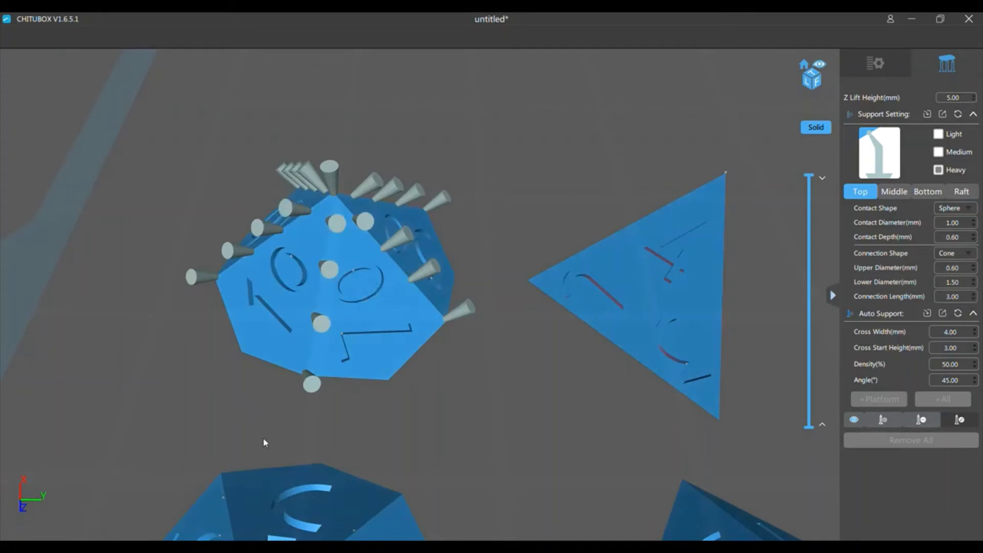
{"action": "right_click_drag", "start_coordinate": [264, 440], "coordinate": [577, 227]}
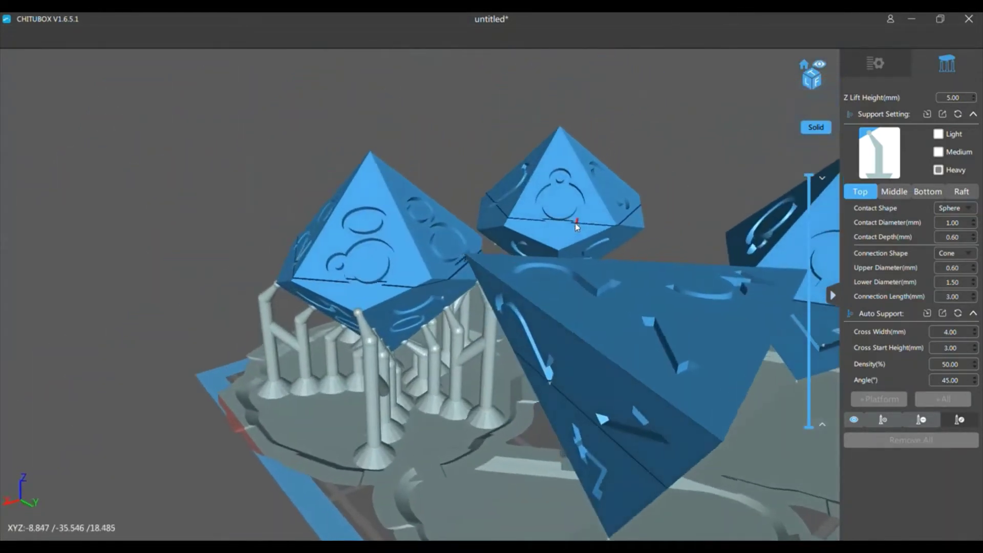
{"action": "scroll", "coordinate": [369, 331], "scroll_direction": "up", "scroll_amount": 2}
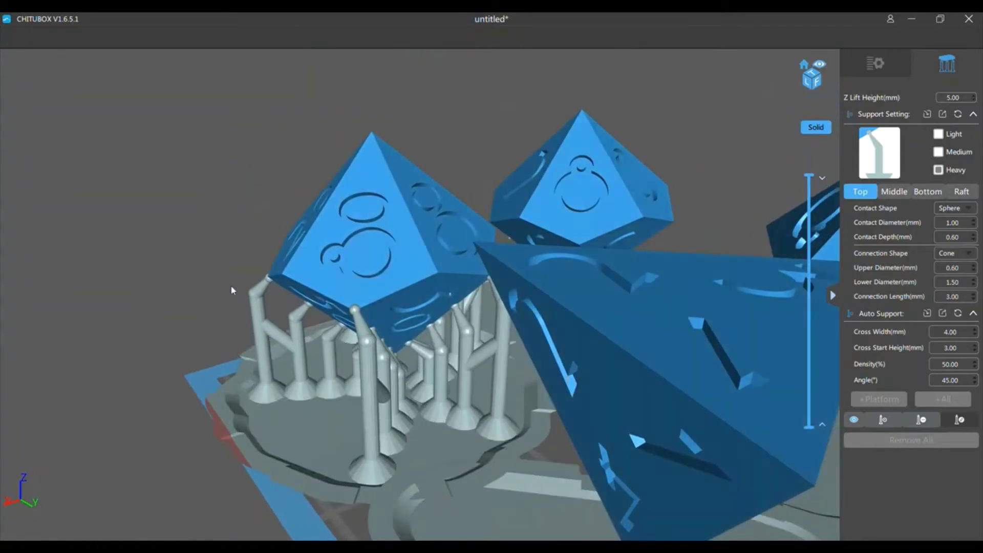
Straighten the angled supports along two adjacent edges of the percentile die by moving each pillar directly beneath its contact point
{"action": "left_click", "coordinate": [883, 419]}
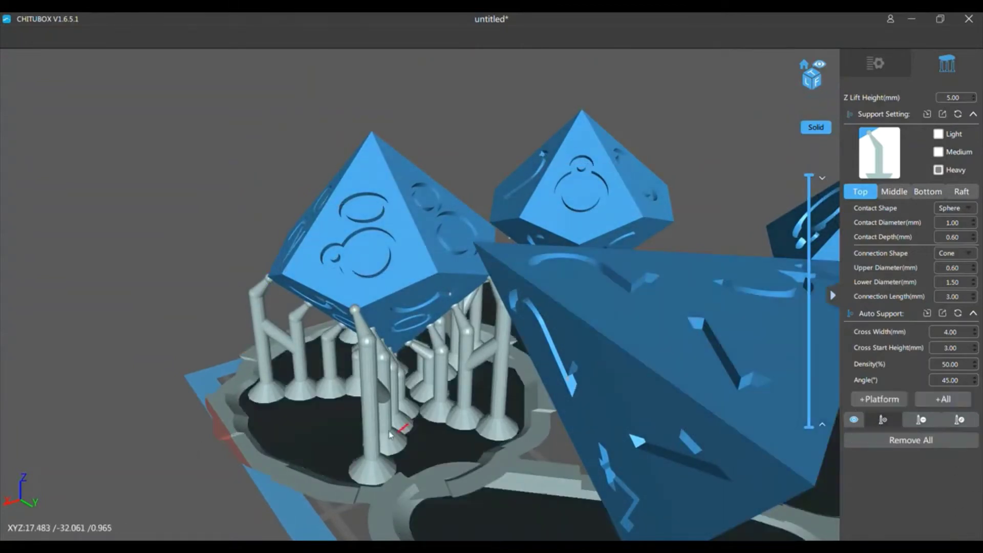
{"action": "left_click_drag", "start_coordinate": [136, 306], "coordinate": [225, 232]}
{"action": "scroll", "coordinate": [388, 423], "scroll_direction": "up", "scroll_amount": 3}
{"action": "right_click_drag", "start_coordinate": [351, 423], "coordinate": [215, 333]}
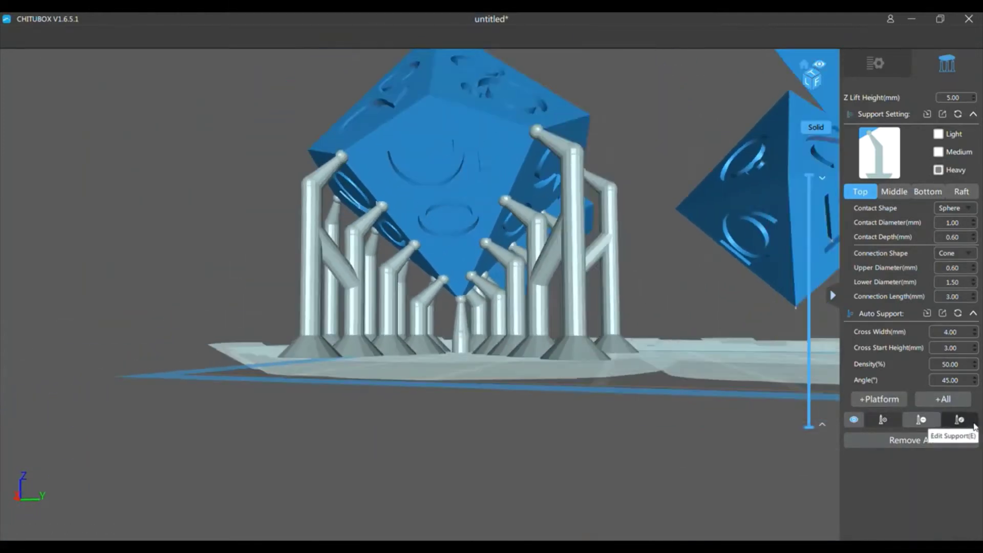
{"action": "left_click", "coordinate": [974, 427]}
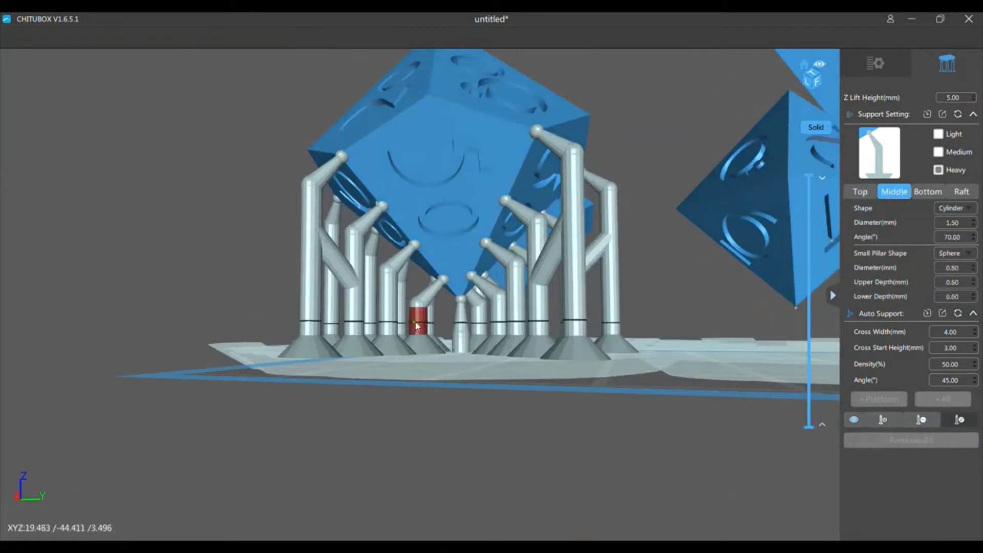
{"action": "mouse_move", "coordinate": [416, 326]}
{"action": "left_mouse_down"}
{"action": "mouse_move", "coordinate": [439, 340]}
{"action": "mouse_move", "coordinate": [424, 340]}
{"action": "left_mouse_up"}
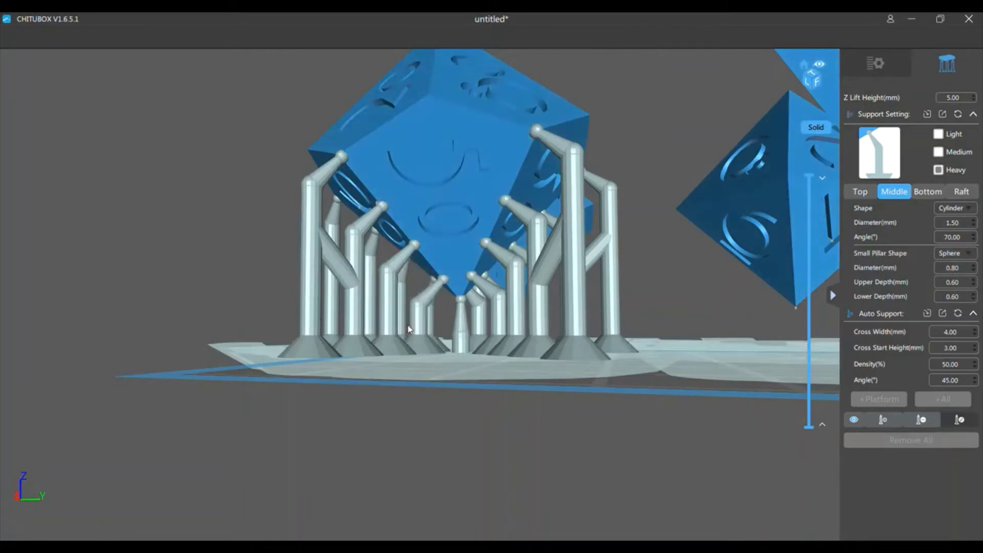
{"action": "left_click_drag", "start_coordinate": [271, 276], "coordinate": [262, 291]}
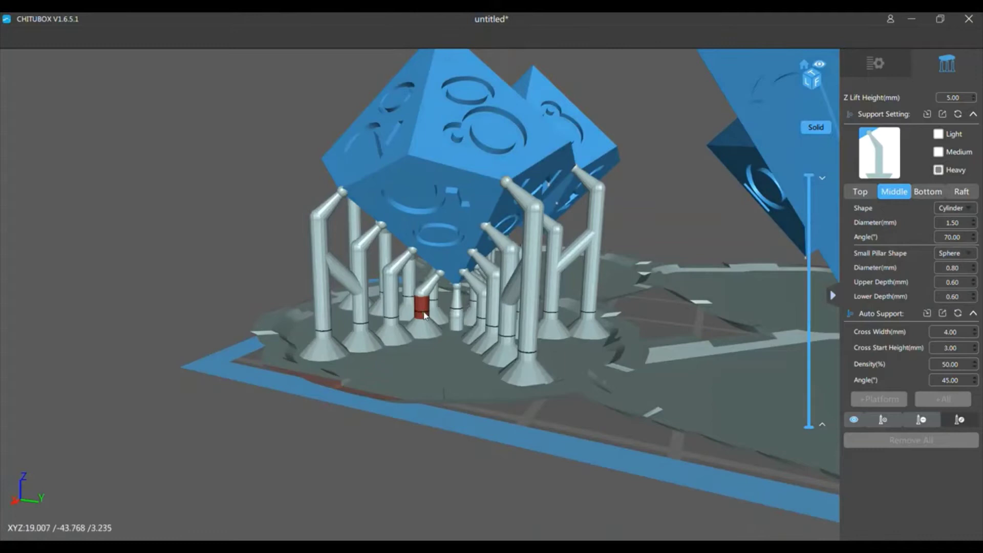
{"action": "left_click_drag", "start_coordinate": [424, 315], "coordinate": [384, 306]}
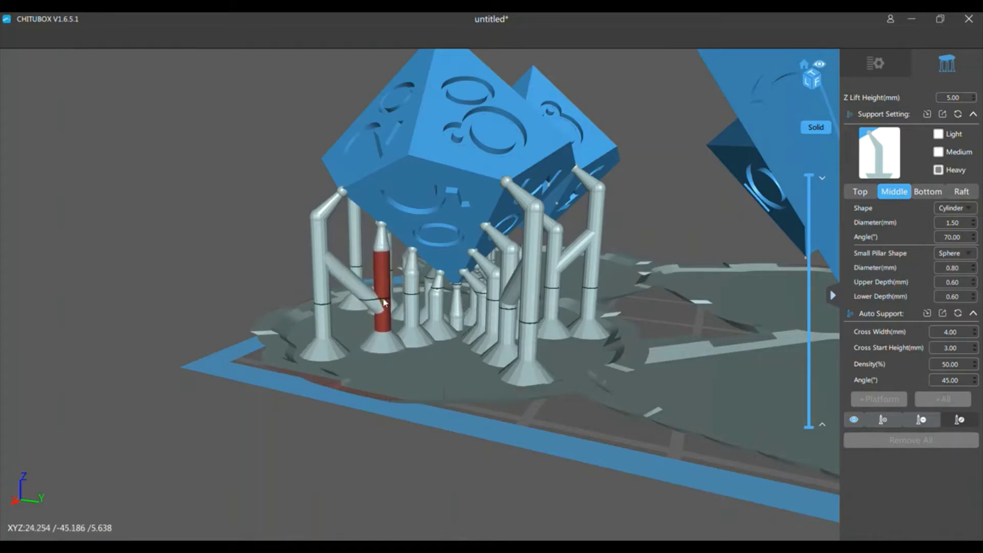
{"action": "left_click_drag", "start_coordinate": [326, 304], "coordinate": [352, 304]}
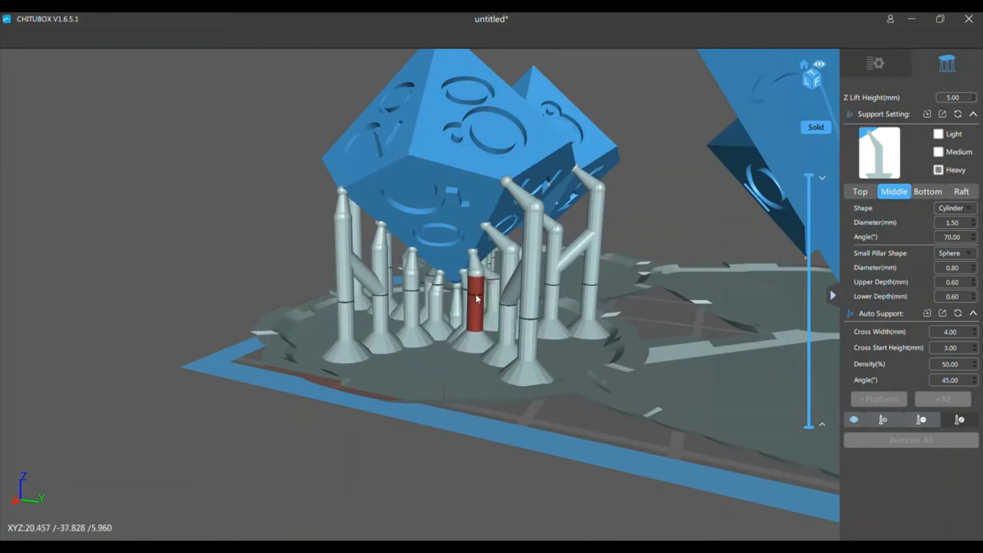
{"action": "mouse_move", "coordinate": [511, 277]}
{"action": "left_mouse_down"}
{"action": "mouse_move", "coordinate": [496, 277]}
{"action": "mouse_move", "coordinate": [533, 251]}
{"action": "mouse_move", "coordinate": [515, 266]}
{"action": "mouse_move", "coordinate": [504, 260]}
{"action": "left_mouse_up"}
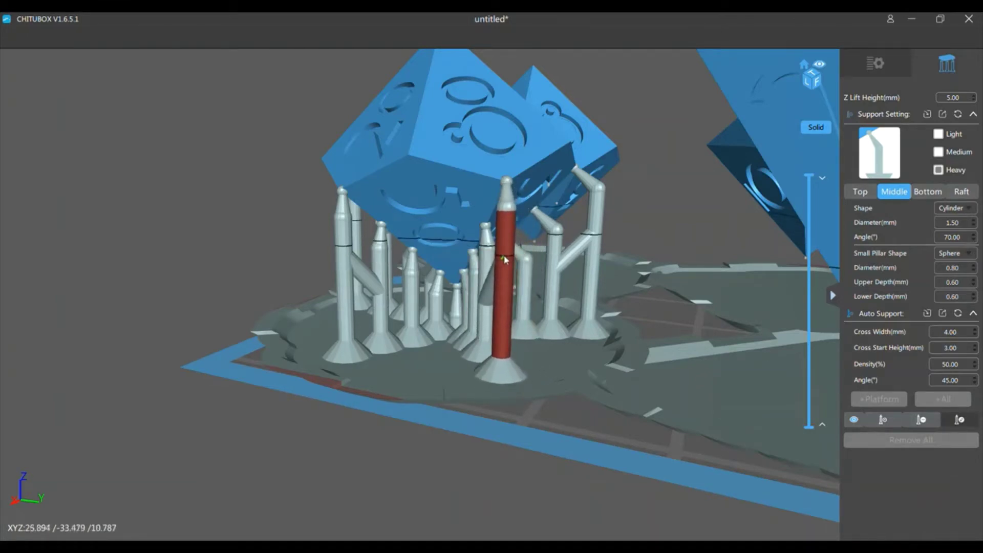
Move the four leaning pillars along the percentile die's third edge upright beneath their contact points
{"action": "right_click_drag", "start_coordinate": [504, 260], "coordinate": [614, 354]}
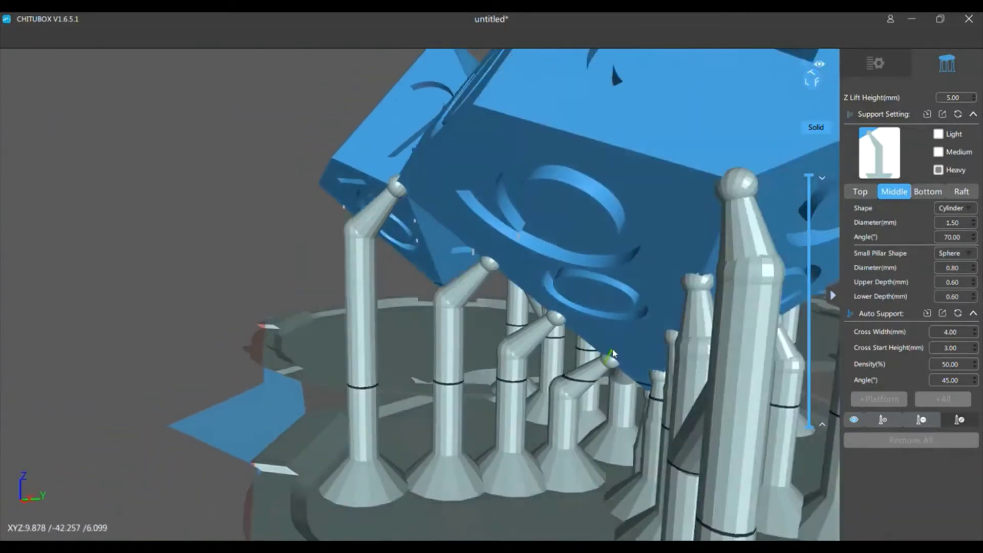
{"action": "scroll", "coordinate": [613, 354], "scroll_direction": "down", "scroll_amount": 8}
{"action": "scroll", "coordinate": [509, 389], "scroll_direction": "up", "scroll_amount": 5}
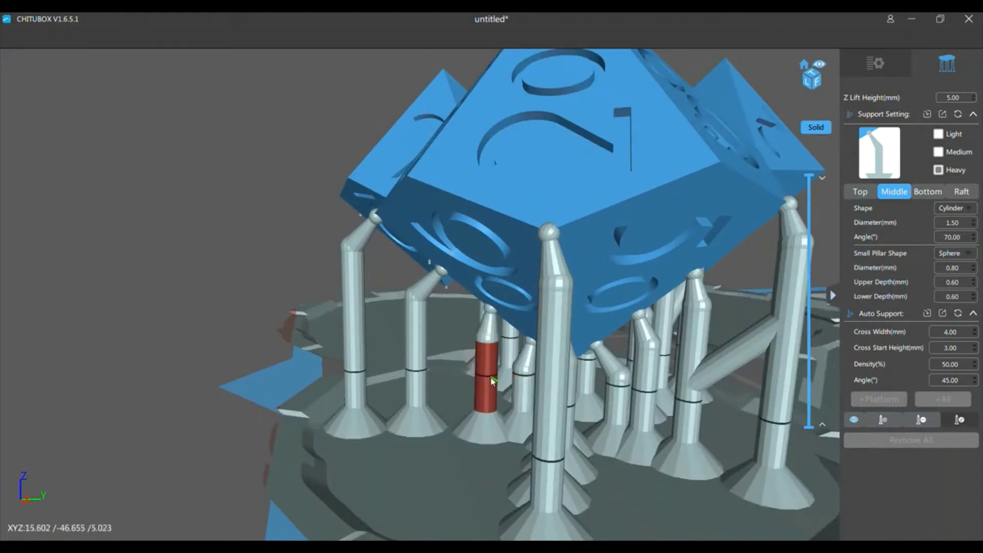
{"action": "left_click_drag", "start_coordinate": [419, 354], "coordinate": [441, 355]}
{"action": "left_click_drag", "start_coordinate": [359, 313], "coordinate": [385, 312]}
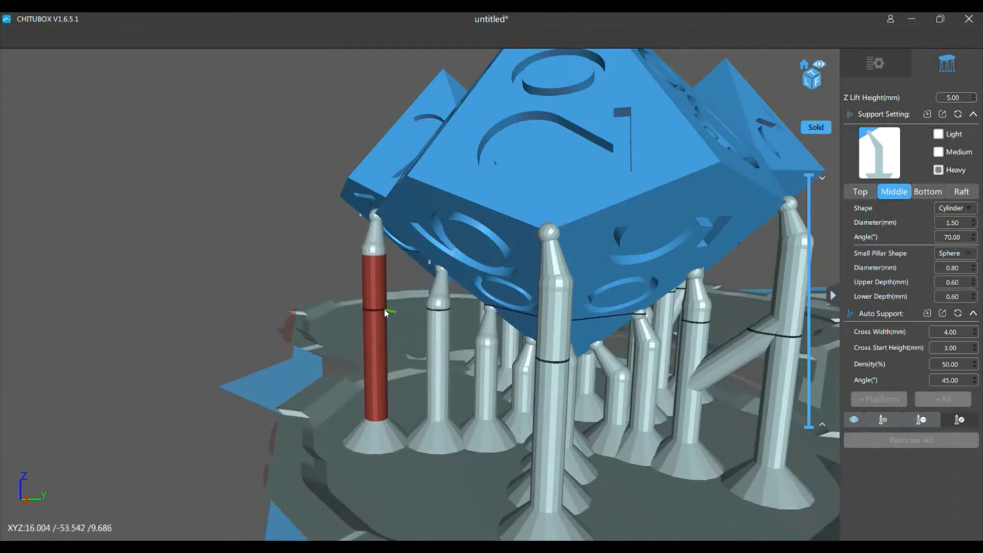
Straighten the pillars along the percentile die's remaining edge, facing the neighbouring die, so they stand vertically under their tips
{"action": "scroll", "coordinate": [386, 312], "scroll_direction": "down", "scroll_amount": 4}
{"action": "right_click_drag", "start_coordinate": [331, 477], "coordinate": [302, 427]}
{"action": "scroll", "coordinate": [270, 433], "scroll_direction": "up", "scroll_amount": 3}
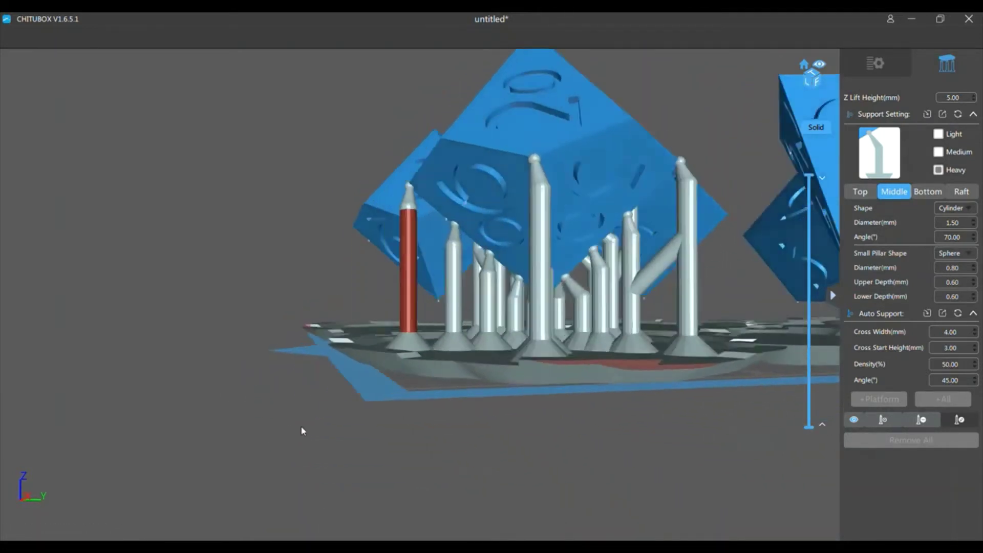
{"action": "left_click_drag", "start_coordinate": [302, 432], "coordinate": [461, 440]}
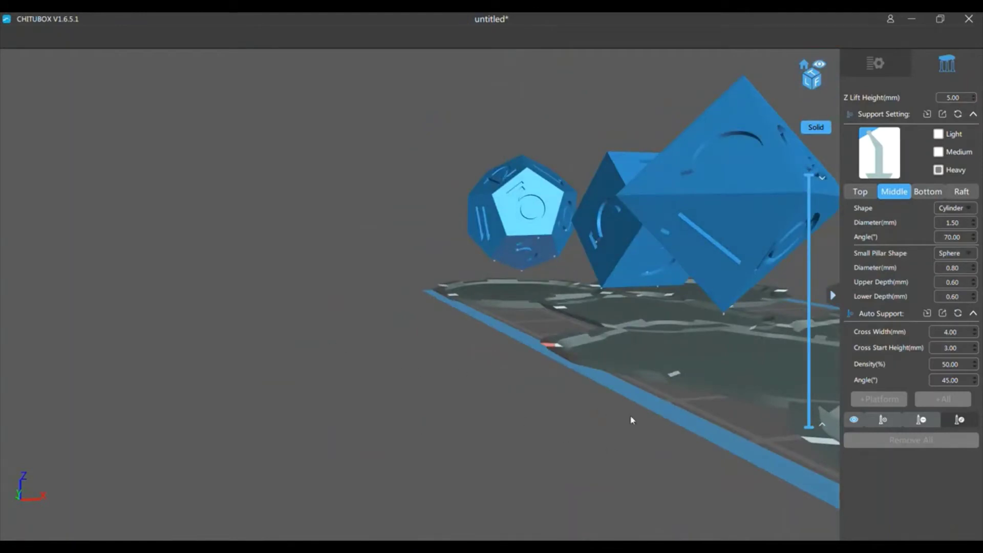
{"action": "left_click", "coordinate": [887, 423]}
{"action": "right_click_drag", "start_coordinate": [733, 481], "coordinate": [411, 477]}
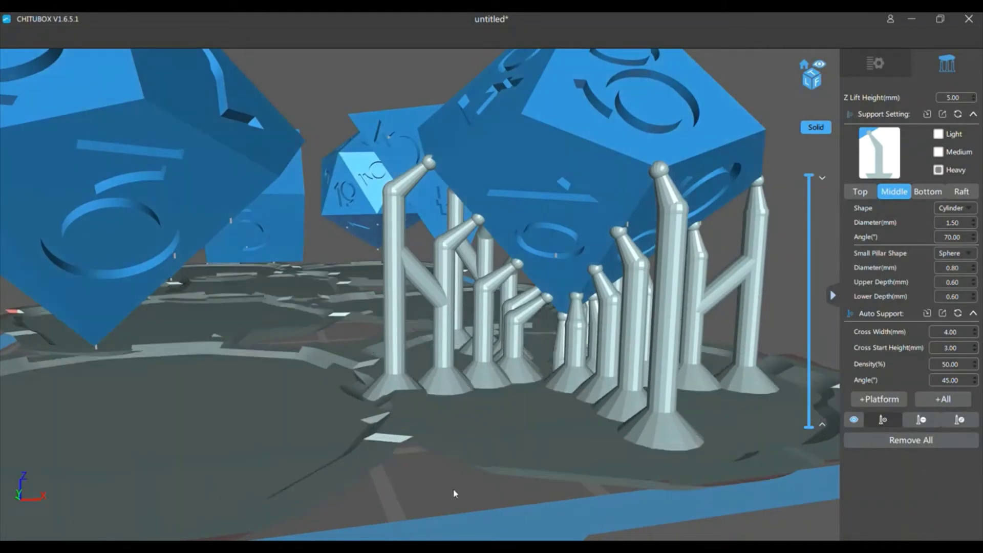
{"action": "mouse_move", "coordinate": [456, 493]}
{"action": "right_mouse_down"}
{"action": "mouse_move", "coordinate": [443, 492]}
{"action": "mouse_move", "coordinate": [475, 489]}
{"action": "right_mouse_up"}
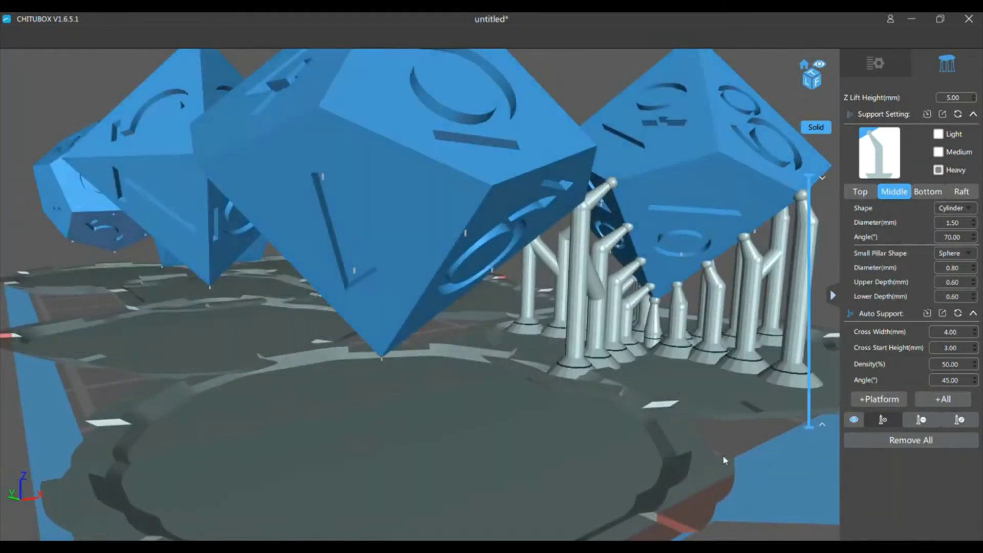
{"action": "right_click_drag", "start_coordinate": [723, 456], "coordinate": [724, 448]}
{"action": "left_click_drag", "start_coordinate": [725, 448], "coordinate": [640, 464]}
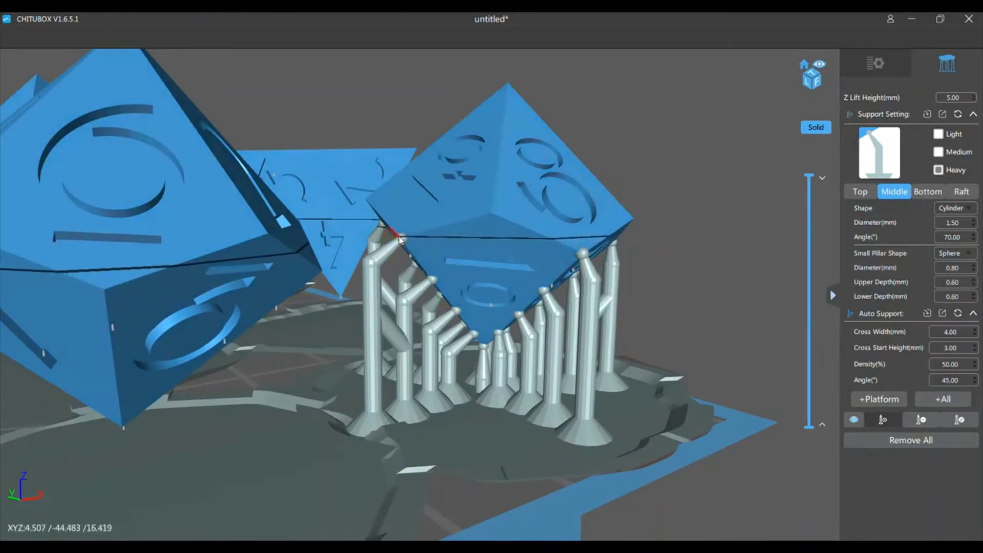
{"action": "left_click", "coordinate": [955, 425]}
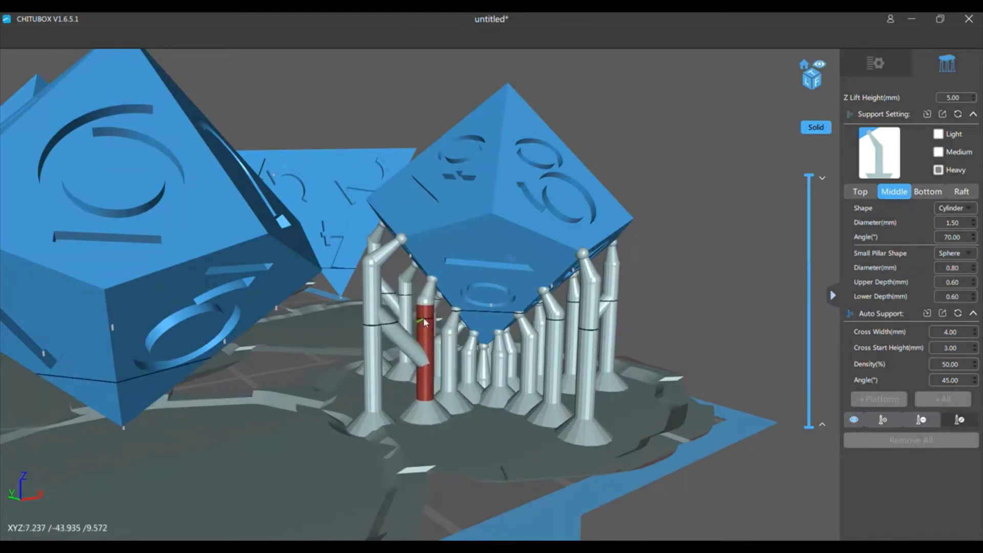
{"action": "left_click_drag", "start_coordinate": [373, 300], "coordinate": [396, 303]}
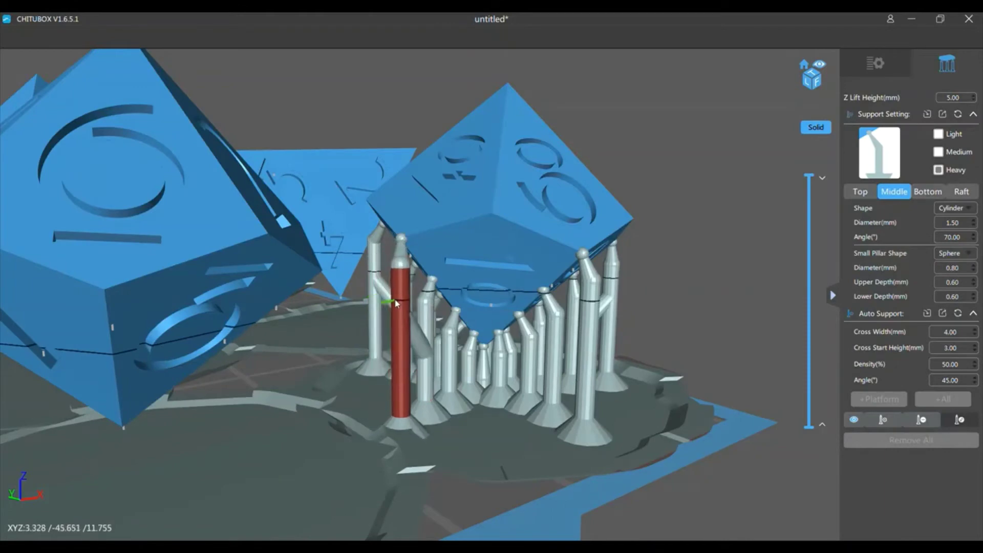
Place heavy supports at the lowest tip and along the lower edges of the ten-sided die beside the percentile die
{"action": "right_click_drag", "start_coordinate": [288, 369], "coordinate": [374, 374]}
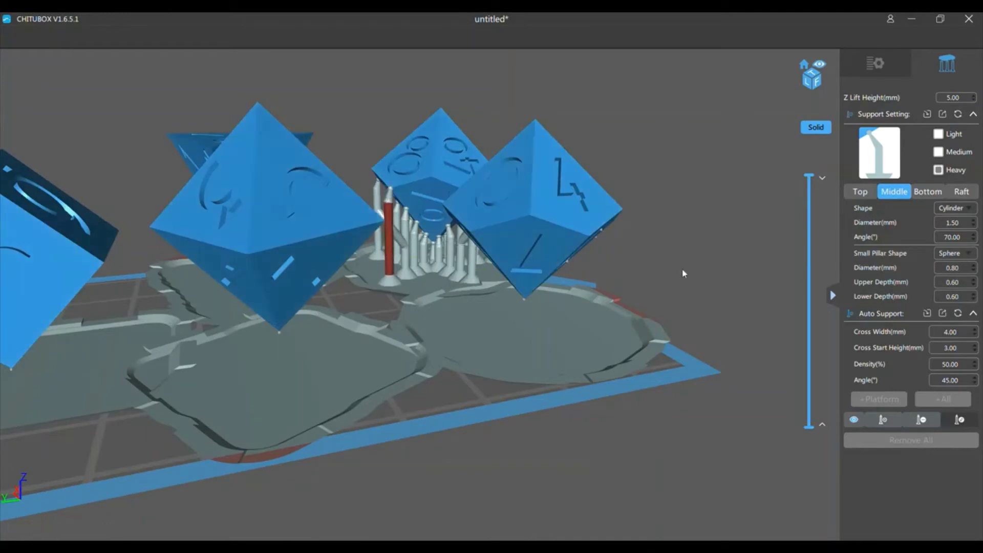
{"action": "left_click", "coordinate": [888, 426]}
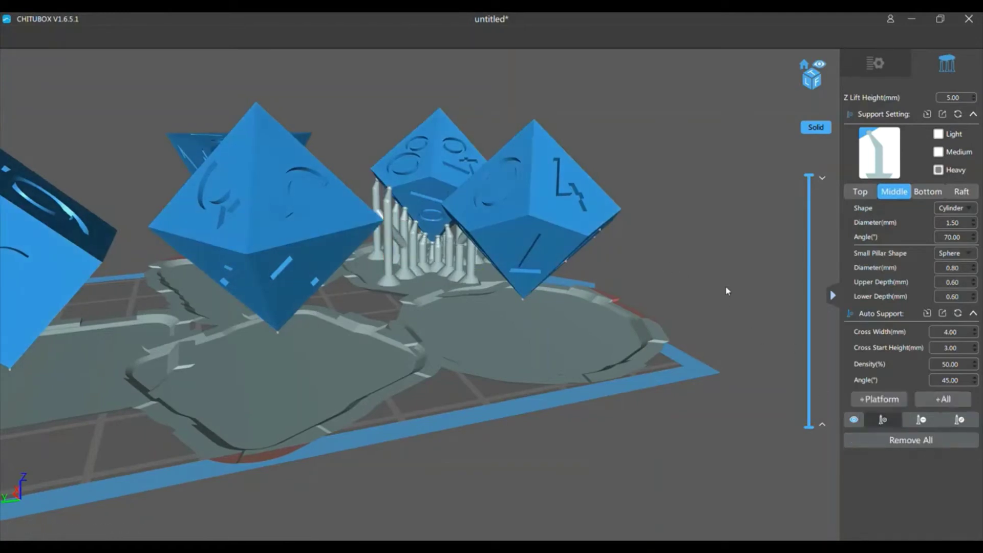
{"action": "right_click_drag", "start_coordinate": [728, 289], "coordinate": [656, 297]}
{"action": "left_click_drag", "start_coordinate": [657, 301], "coordinate": [672, 185]}
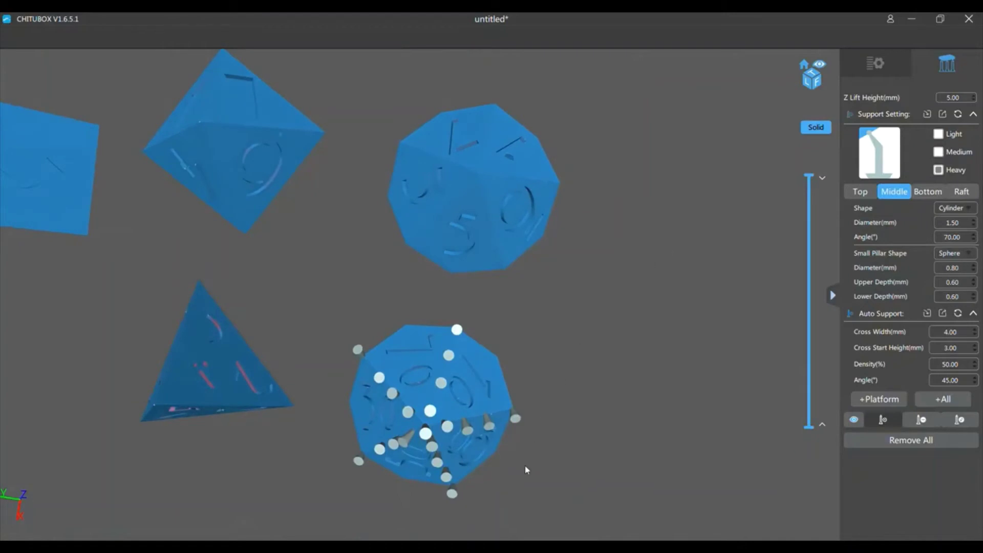
{"action": "mouse_move", "coordinate": [527, 467]}
{"action": "left_mouse_down"}
{"action": "mouse_move", "coordinate": [575, 421]}
{"action": "mouse_move", "coordinate": [514, 438]}
{"action": "mouse_move", "coordinate": [507, 458]}
{"action": "mouse_move", "coordinate": [537, 510]}
{"action": "mouse_move", "coordinate": [536, 485]}
{"action": "left_mouse_up"}
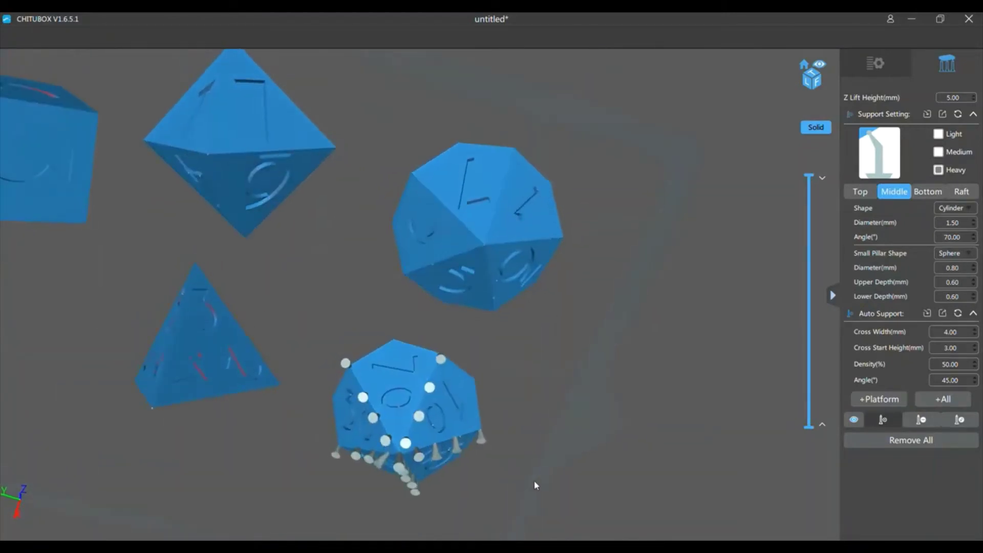
{"action": "left_click_drag", "start_coordinate": [562, 354], "coordinate": [560, 336]}
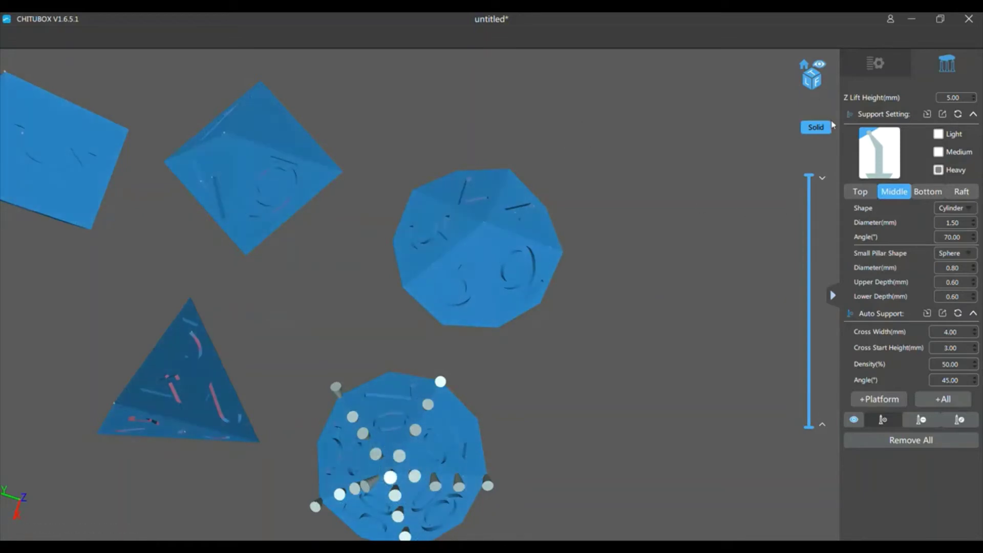
{"action": "left_click", "coordinate": [485, 243]}
{"action": "left_click", "coordinate": [496, 212]}
{"action": "left_click", "coordinate": [959, 420]}
{"action": "right_click_drag", "start_coordinate": [522, 327], "coordinate": [411, 174]}
Place and adjust heavy supports along the lower edges of the next dice, including the cube
{"action": "left_click", "coordinate": [884, 420]}
{"action": "left_click", "coordinate": [401, 253]}
{"action": "left_click", "coordinate": [366, 199]}
{"action": "left_click", "coordinate": [450, 199]}
{"action": "left_click", "coordinate": [484, 299]}
{"action": "left_click", "coordinate": [959, 420]}
{"action": "right_click_drag", "start_coordinate": [522, 204], "coordinate": [546, 285]}
{"action": "left_click", "coordinate": [884, 420]}
Place supports at the four-sided die's lowest tip, along one edge to its outer corner, and up the start of a second edge
{"action": "right_click_drag", "start_coordinate": [476, 451], "coordinate": [482, 215]}
{"action": "left_click", "coordinate": [418, 216]}
{"action": "left_click", "coordinate": [563, 193]}
{"action": "left_click", "coordinate": [473, 208]}
{"action": "left_click", "coordinate": [390, 166]}
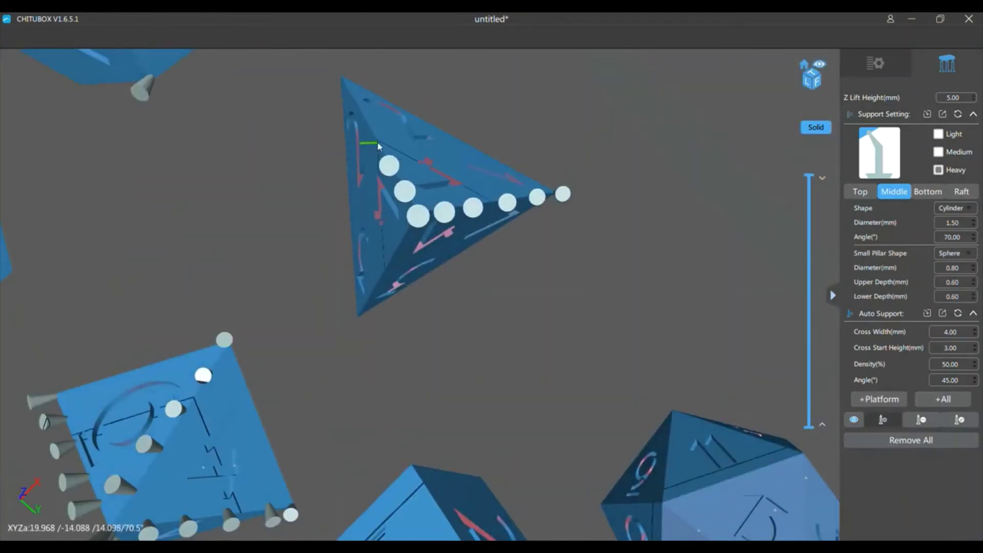
Complete the supports along the four-sided die's other lower edges and on the dice that still lack them
{"action": "left_click", "coordinate": [378, 144]}
{"action": "left_click", "coordinate": [377, 109]}
{"action": "left_click", "coordinate": [399, 279]}
{"action": "left_click", "coordinate": [463, 318]}
{"action": "left_click", "coordinate": [959, 420]}
{"action": "left_click", "coordinate": [883, 420]}
{"action": "left_click", "coordinate": [472, 290]}
Inspect the finished supports and rafts of all the dice from below, up close and from the side
{"action": "right_click_drag", "start_coordinate": [717, 318], "coordinate": [787, 458]}
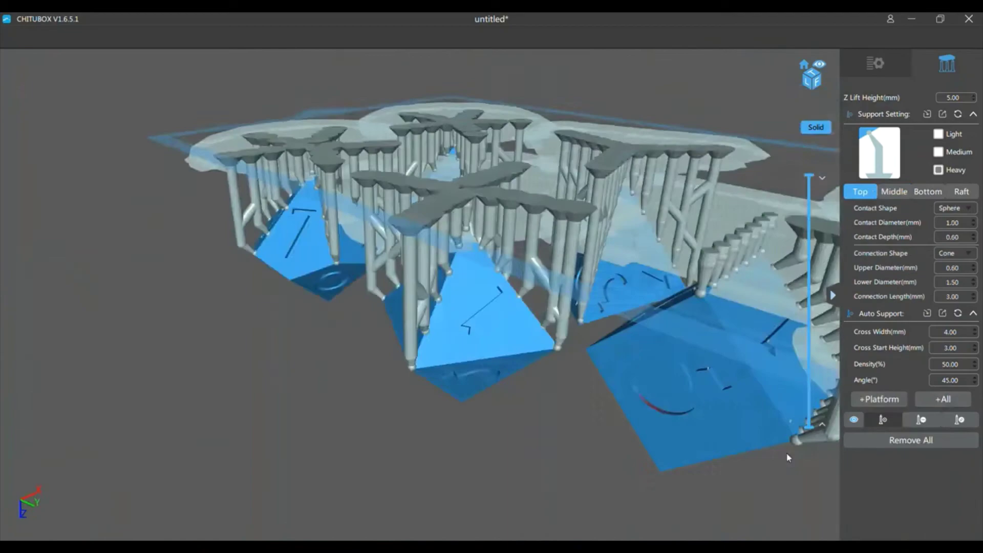
{"action": "left_click_drag", "start_coordinate": [788, 457], "coordinate": [209, 84]}
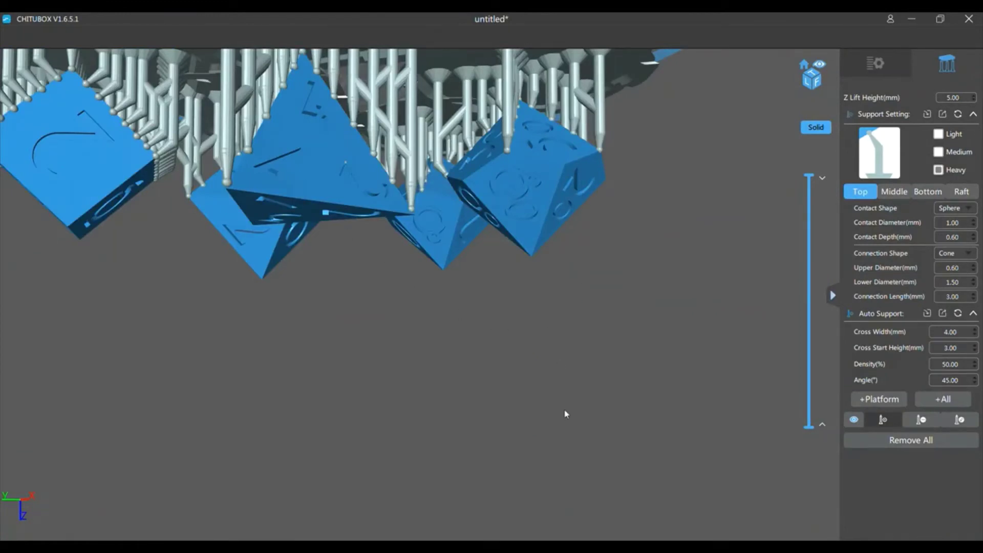
{"action": "left_click", "coordinate": [875, 67]}
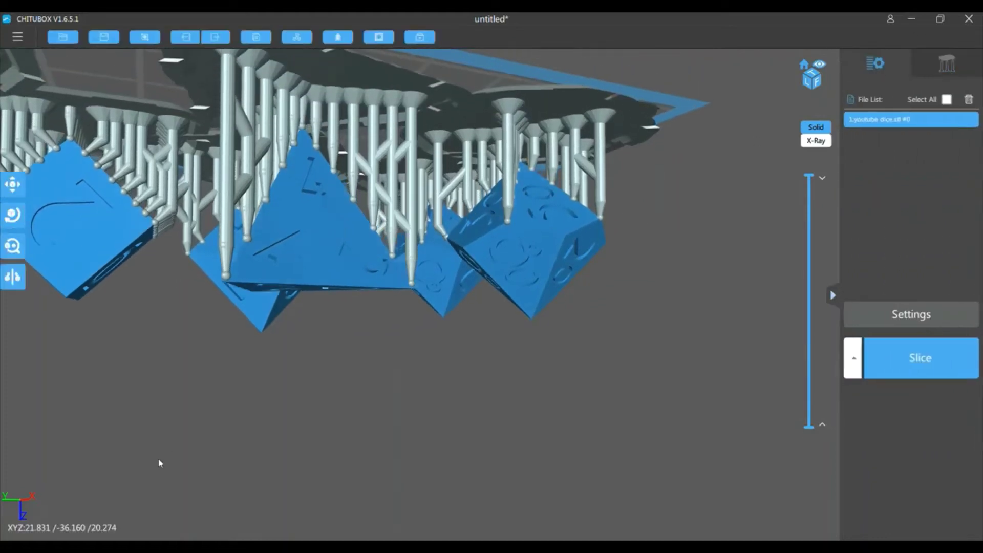
{"action": "left_click_drag", "start_coordinate": [367, 381], "coordinate": [639, 241]}
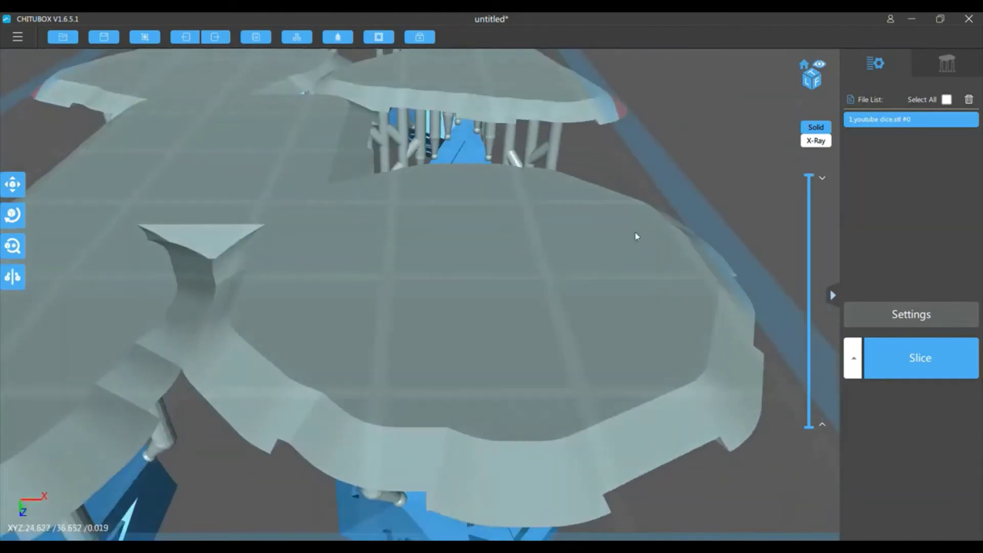
{"action": "left_click", "coordinate": [959, 74]}
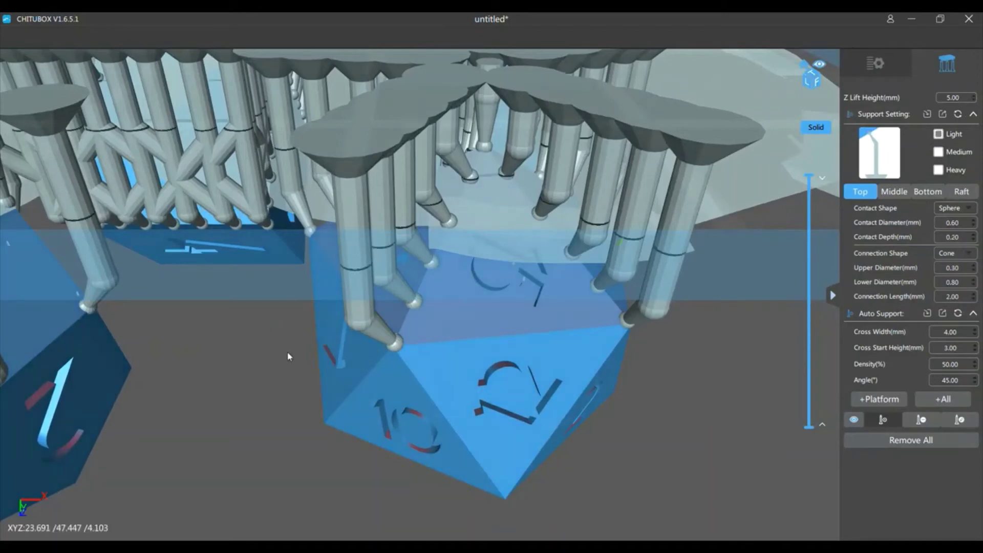
{"action": "left_click_drag", "start_coordinate": [772, 349], "coordinate": [683, 358]}
{"action": "left_click_drag", "start_coordinate": [671, 308], "coordinate": [577, 34]}
{"action": "left_click_drag", "start_coordinate": [305, 171], "coordinate": [391, 450]}
{"action": "scroll", "coordinate": [441, 438], "scroll_direction": "down", "scroll_amount": 5}
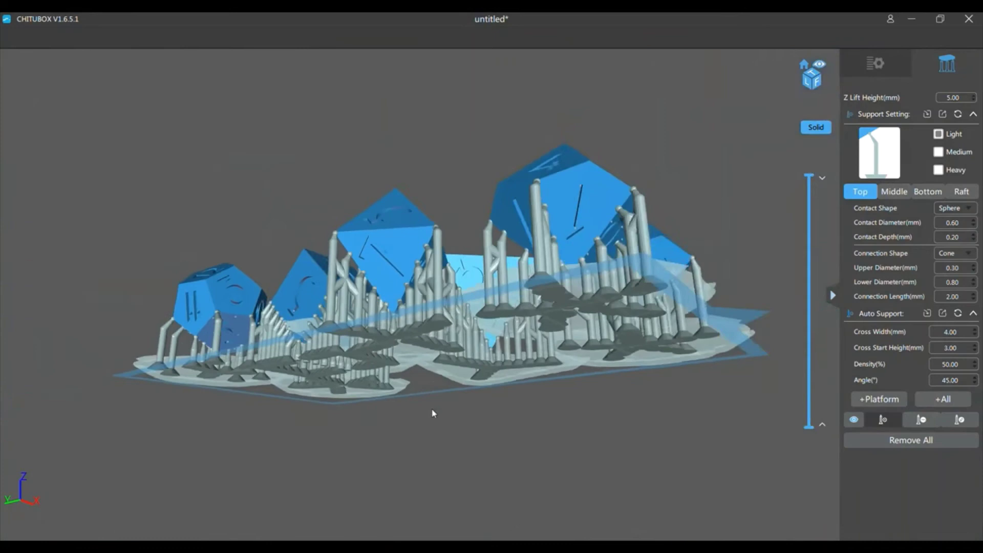
{"action": "left_click_drag", "start_coordinate": [457, 424], "coordinate": [343, 445]}
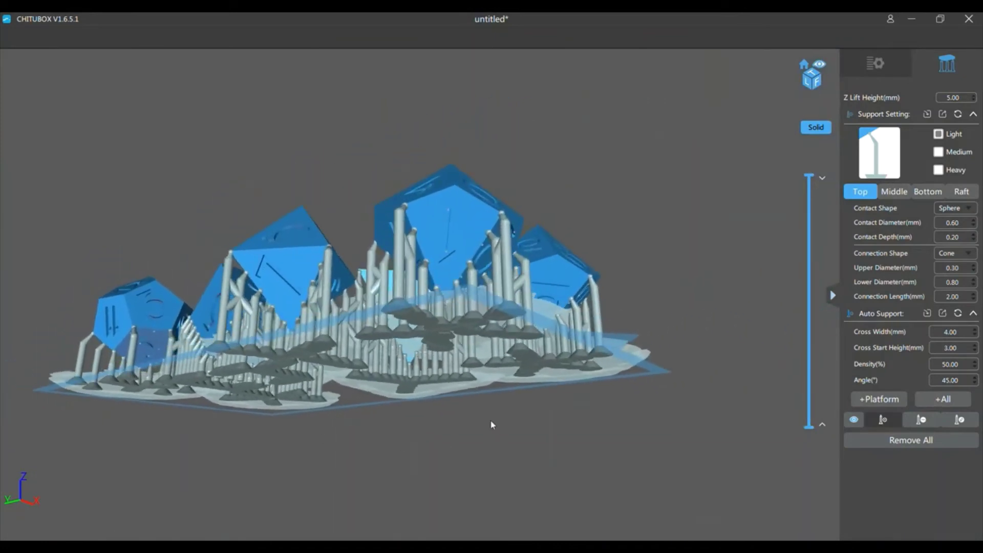
Place three light supports on the engraved numeral on the underside of the front ten-sided die, using the layer preview to find where its details begin
{"action": "left_click_drag", "start_coordinate": [492, 424], "coordinate": [434, 241]}
{"action": "left_click_drag", "start_coordinate": [548, 161], "coordinate": [563, 273]}
{"action": "scroll", "coordinate": [562, 273], "scroll_direction": "up", "scroll_amount": 5}
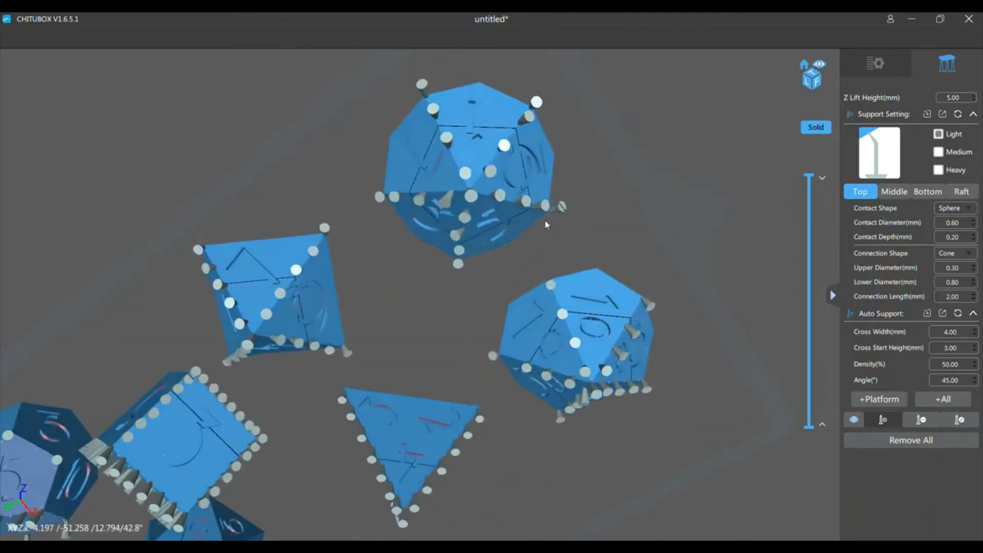
{"action": "scroll", "coordinate": [702, 393], "scroll_direction": "up", "scroll_amount": 3}
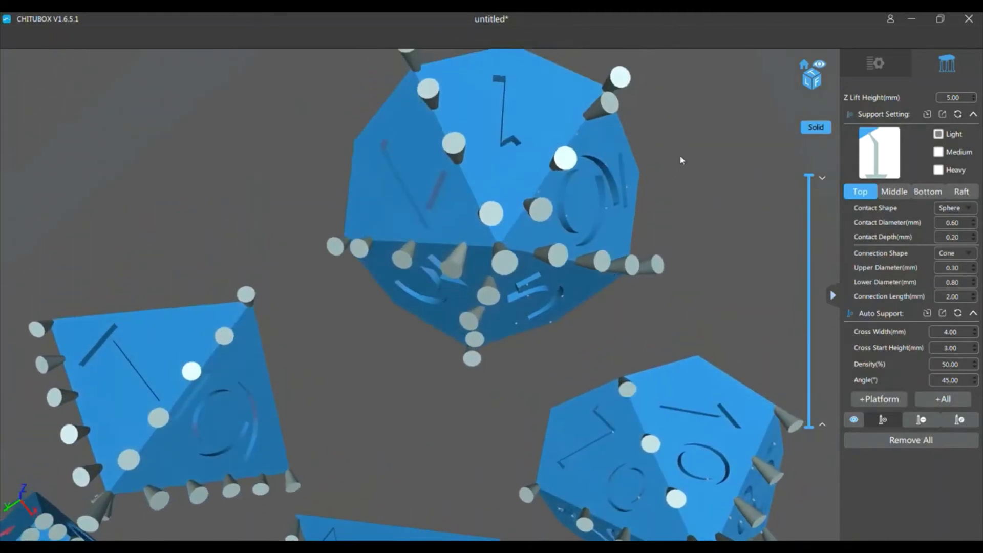
{"action": "left_click_drag", "start_coordinate": [680, 156], "coordinate": [624, 291]}
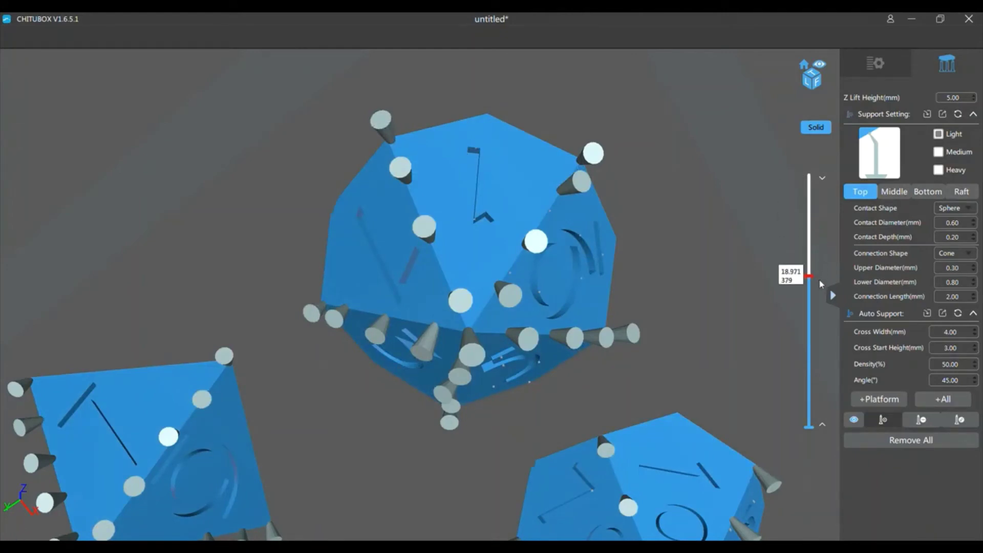
{"action": "left_click_drag", "start_coordinate": [821, 284], "coordinate": [826, 334]}
{"action": "scroll", "coordinate": [413, 208], "scroll_direction": "up", "scroll_amount": 6}
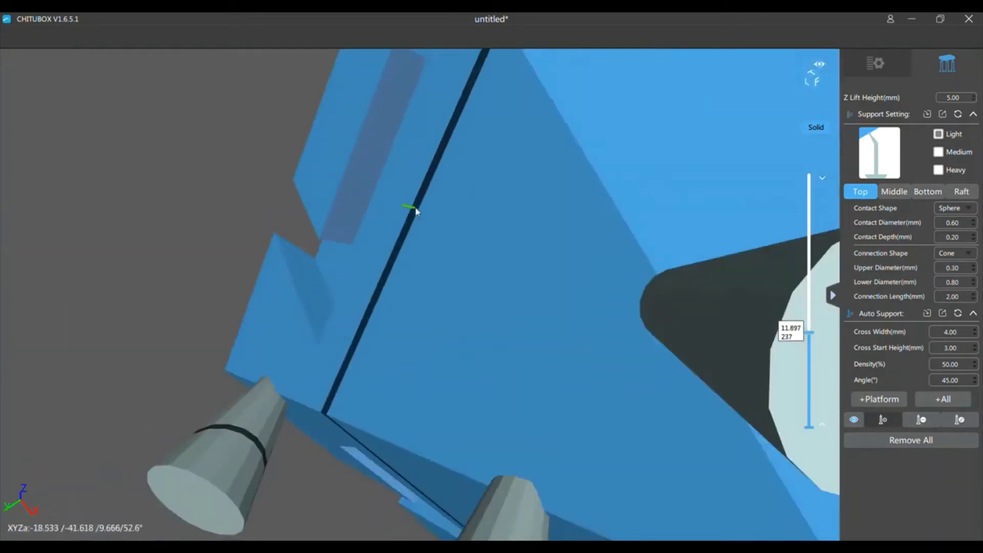
{"action": "scroll", "coordinate": [493, 186], "scroll_direction": "down", "scroll_amount": 4}
{"action": "middle_click_drag", "start_coordinate": [762, 172], "coordinate": [699, 275]}
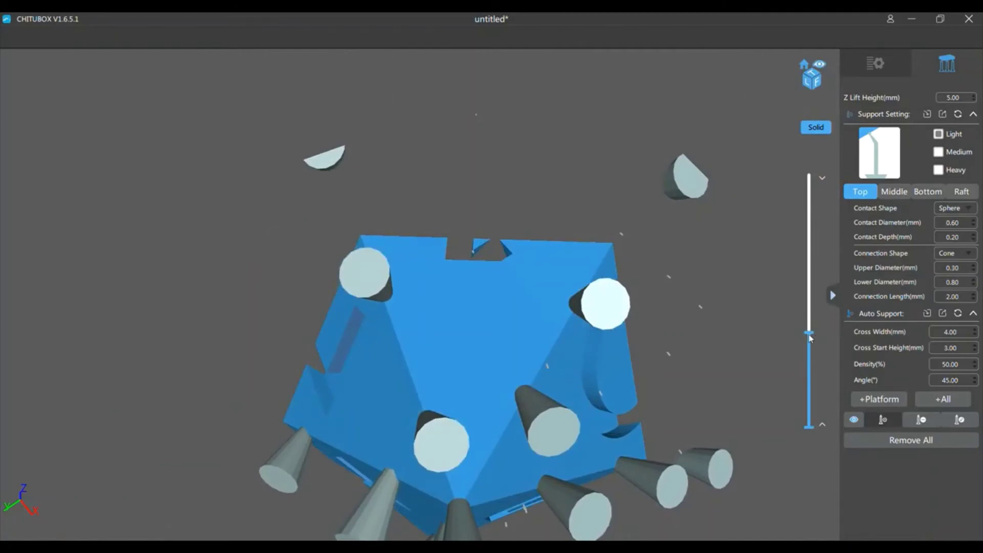
{"action": "left_click_drag", "start_coordinate": [810, 338], "coordinate": [811, 336]}
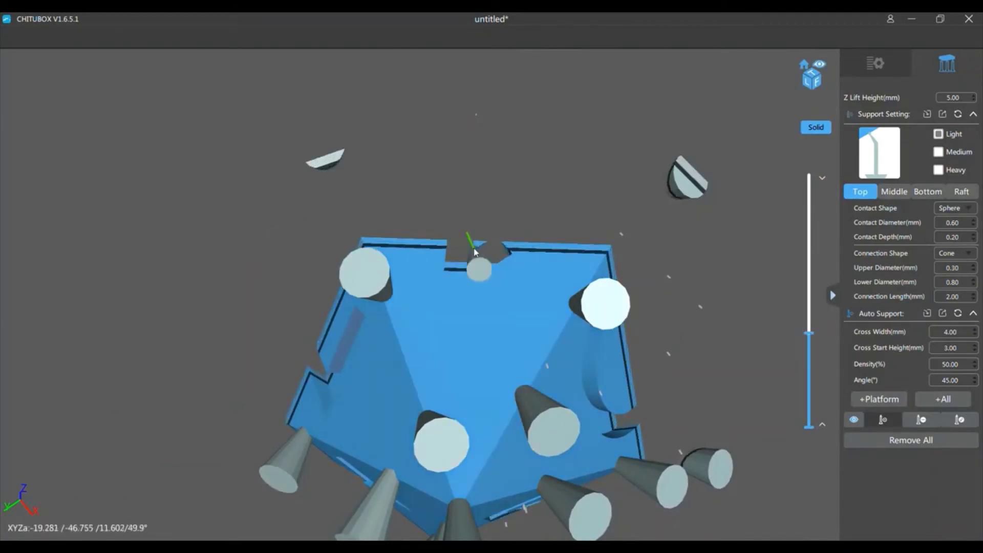
{"action": "left_click_drag", "start_coordinate": [811, 336], "coordinate": [810, 334]}
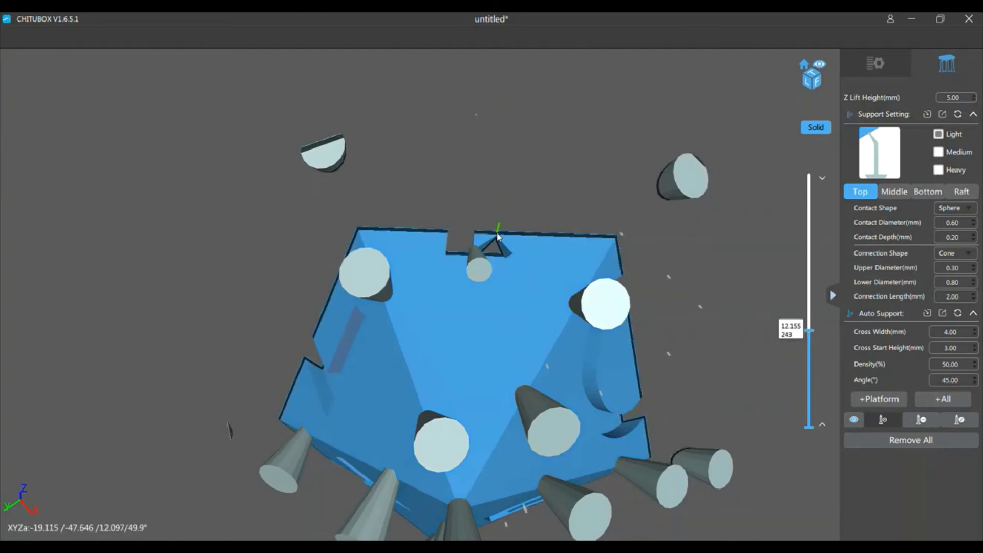
{"action": "left_click", "coordinate": [498, 236]}
{"action": "left_click_drag", "start_coordinate": [807, 333], "coordinate": [809, 290]}
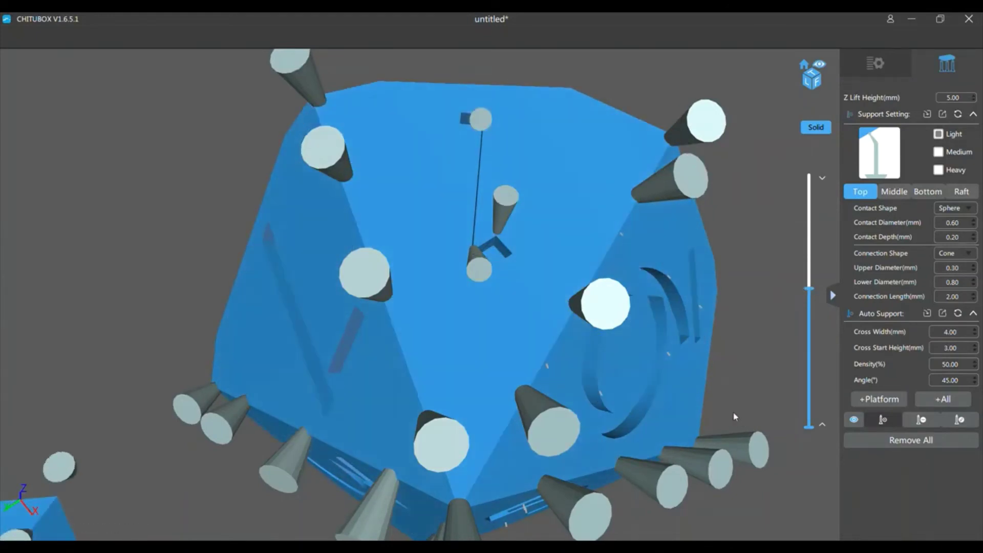
Add four light supports at the starting points of the engraved 0 and adjacent stroke on the neighbouring lower face of the ten-sided die
{"action": "mouse_move", "coordinate": [733, 413]}
{"action": "right_mouse_down"}
{"action": "mouse_move", "coordinate": [723, 396]}
{"action": "mouse_move", "coordinate": [733, 409]}
{"action": "right_mouse_up"}
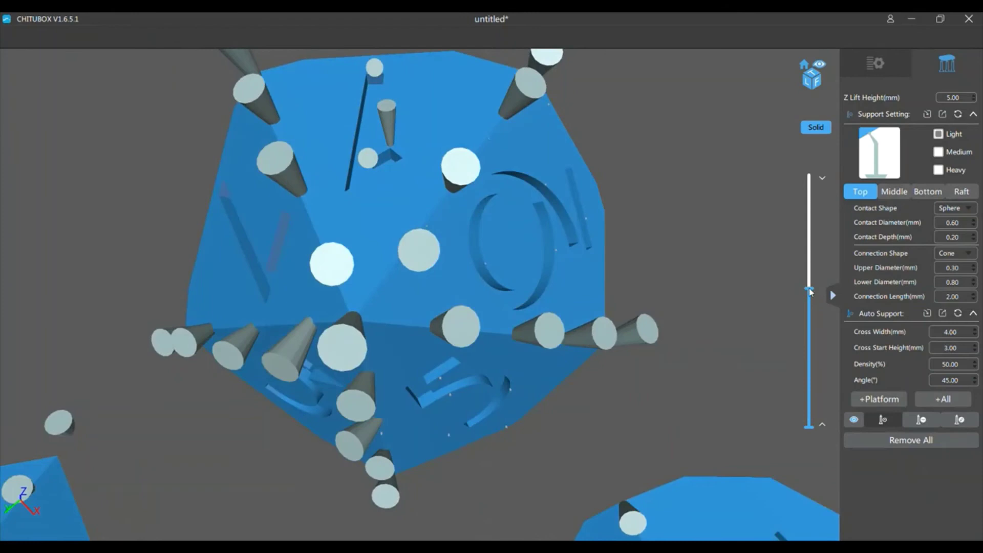
{"action": "left_click_drag", "start_coordinate": [810, 292], "coordinate": [853, 349]}
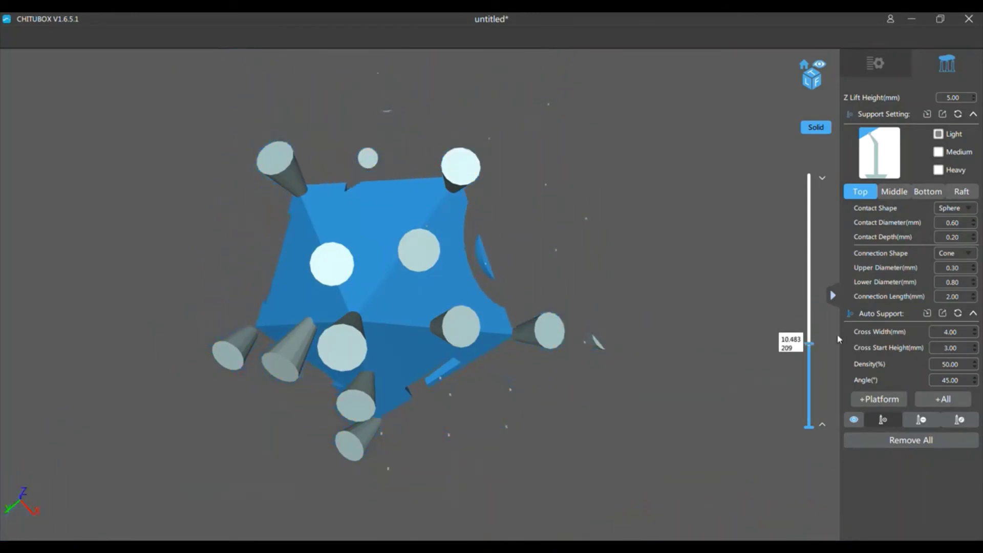
{"action": "left_click", "coordinate": [490, 276]}
{"action": "left_click_drag", "start_coordinate": [811, 349], "coordinate": [795, 314]}
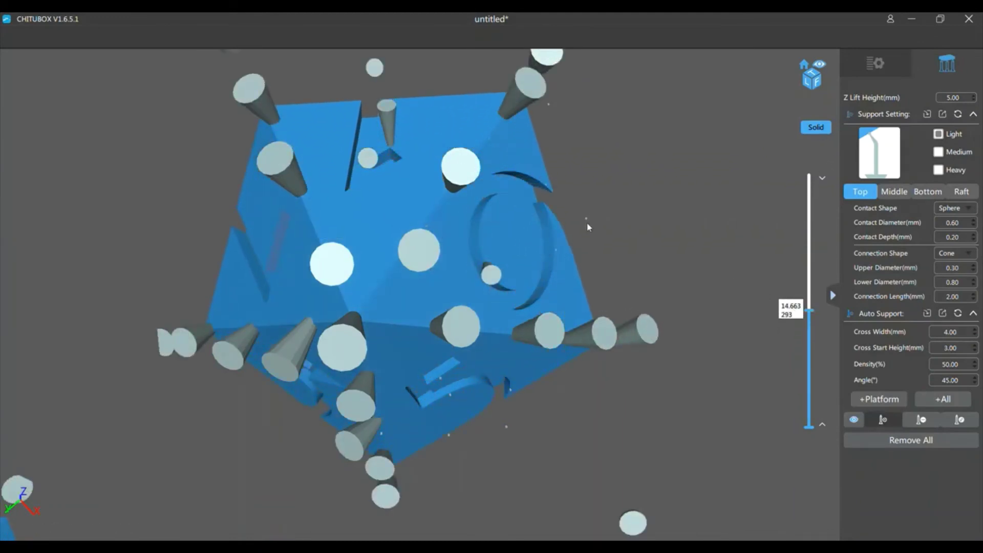
{"action": "left_click", "coordinate": [557, 251]}
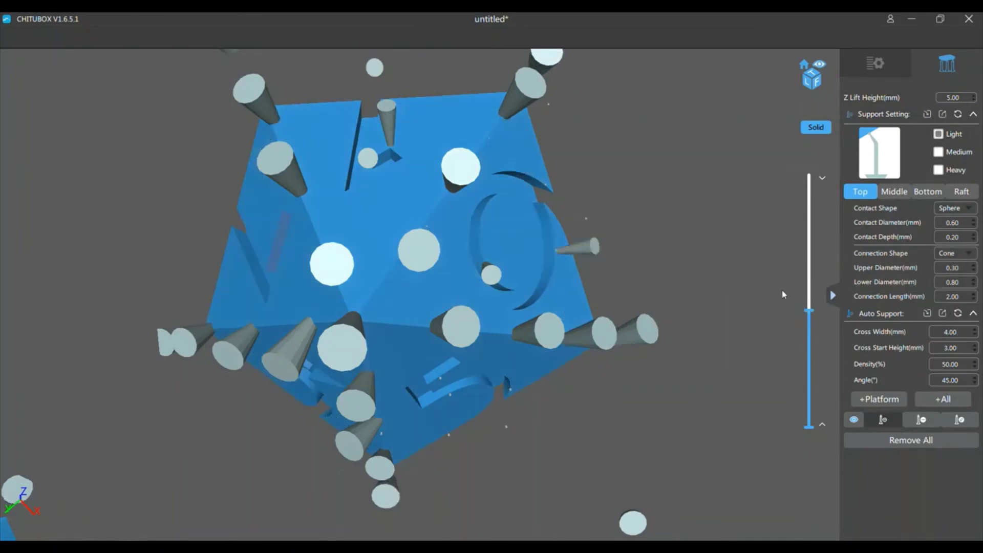
{"action": "left_click_drag", "start_coordinate": [808, 314], "coordinate": [810, 306]}
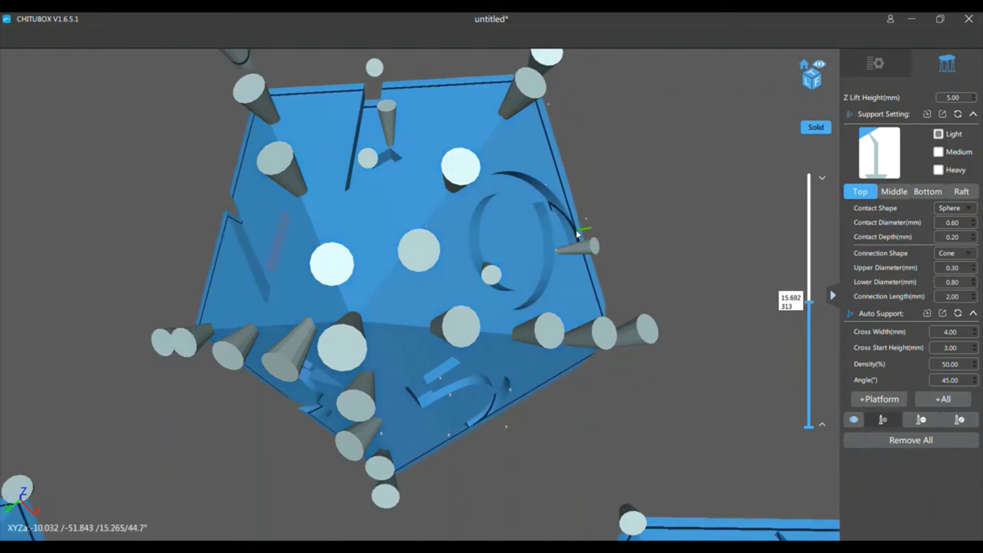
{"action": "left_click", "coordinate": [583, 235]}
{"action": "left_click_drag", "start_coordinate": [813, 304], "coordinate": [809, 295]}
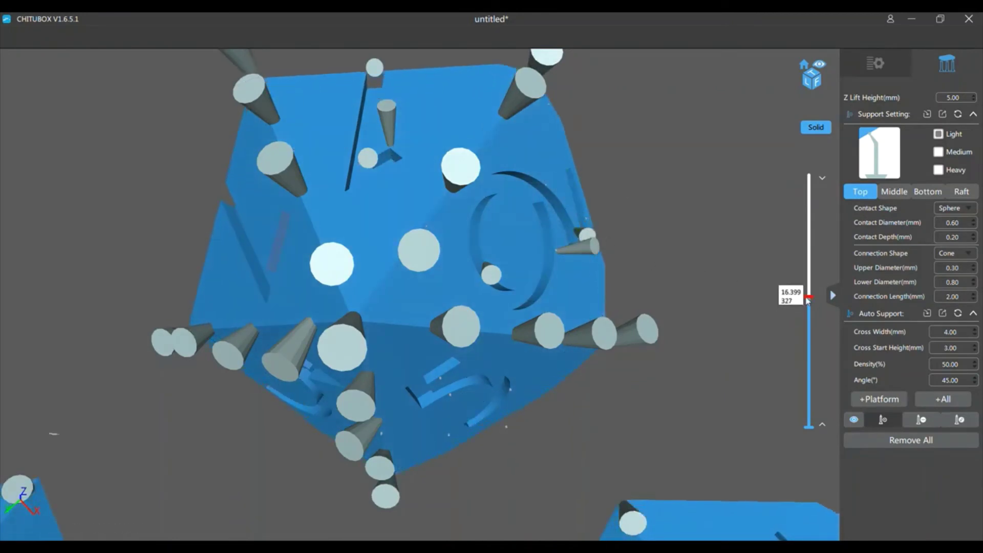
{"action": "left_click", "coordinate": [596, 225]}
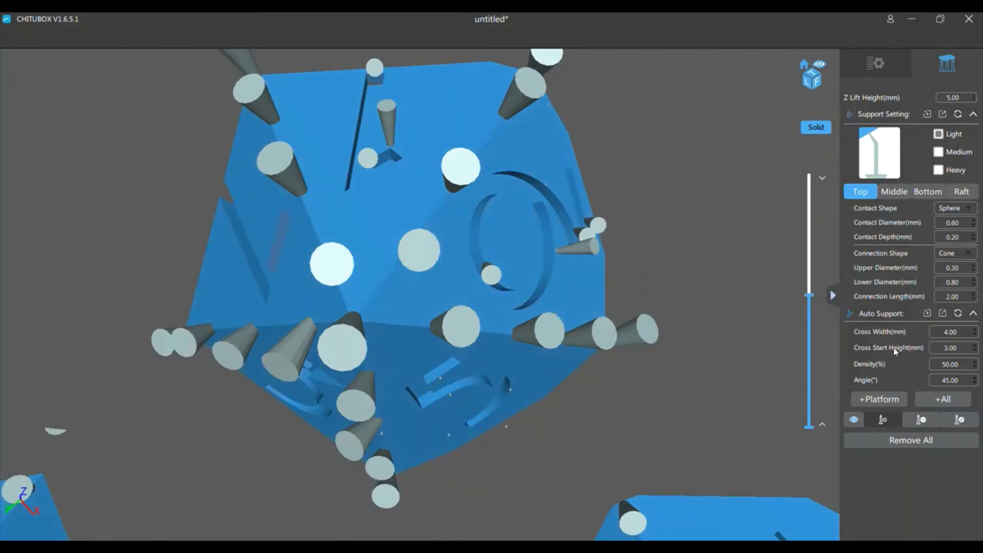
Place light supports at the lower and upper details of the engraved numeral on the ten-sided die's next lower face
{"action": "left_click_drag", "start_coordinate": [809, 296], "coordinate": [809, 336]}
{"action": "right_click_drag", "start_coordinate": [686, 403], "coordinate": [703, 394]}
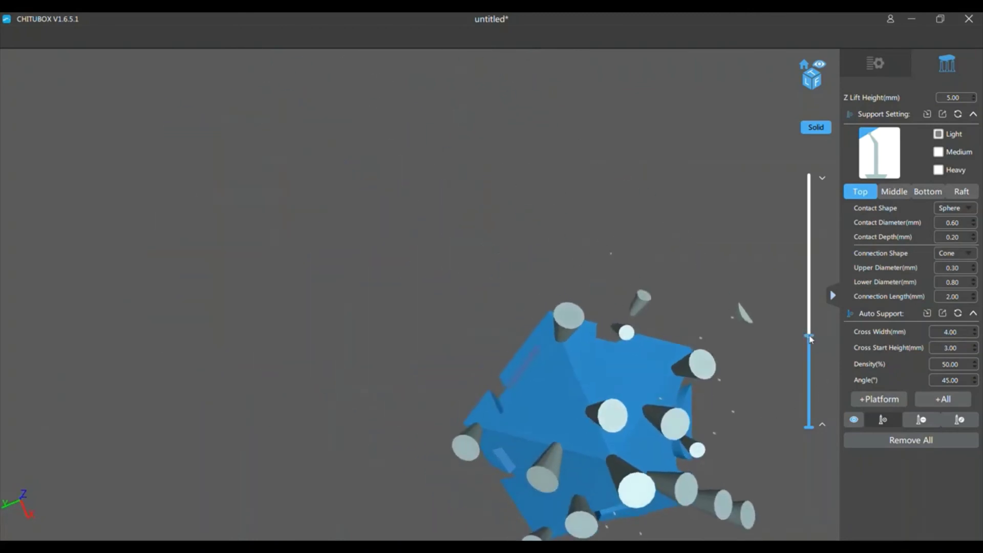
{"action": "left_click_drag", "start_coordinate": [810, 338], "coordinate": [810, 338]}
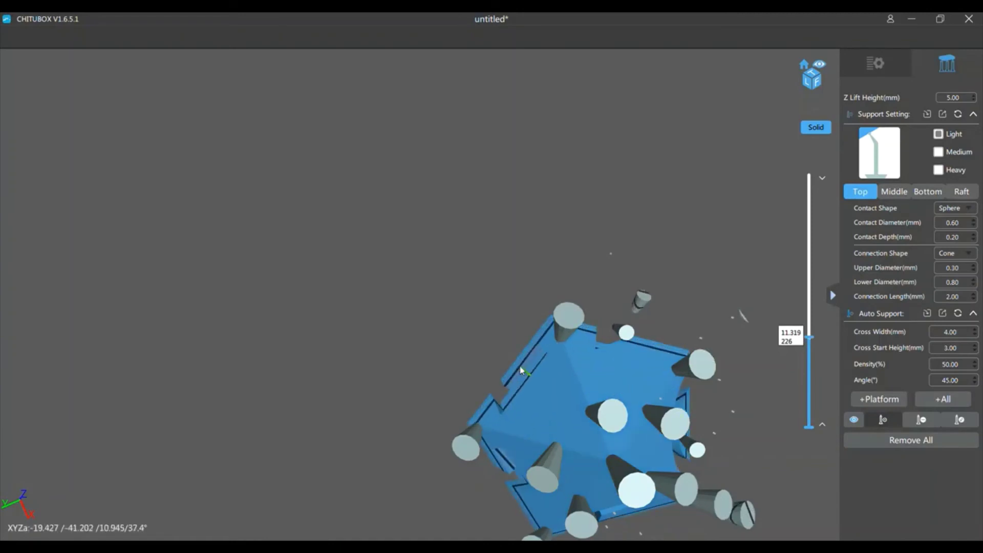
{"action": "left_click", "coordinate": [519, 366]}
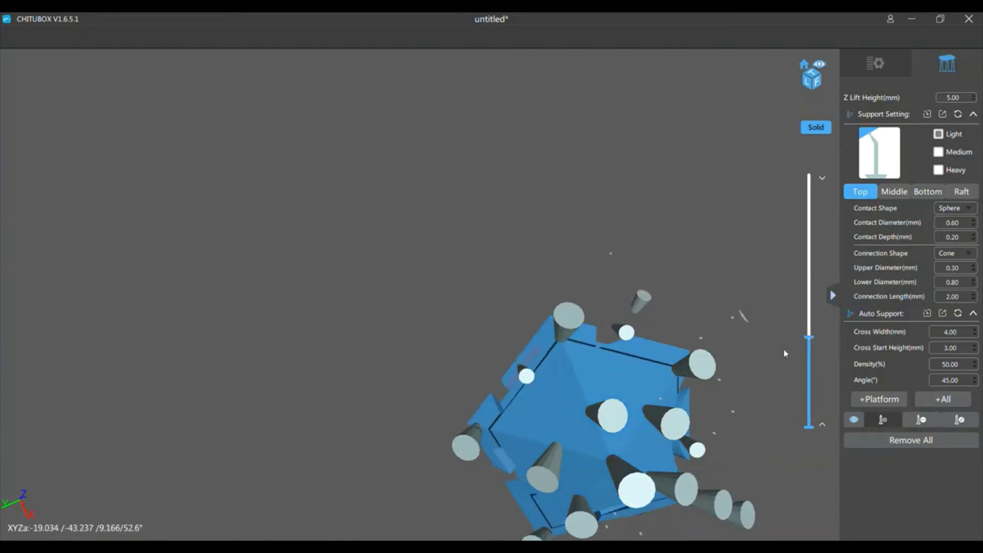
{"action": "left_click_drag", "start_coordinate": [813, 340], "coordinate": [793, 295]}
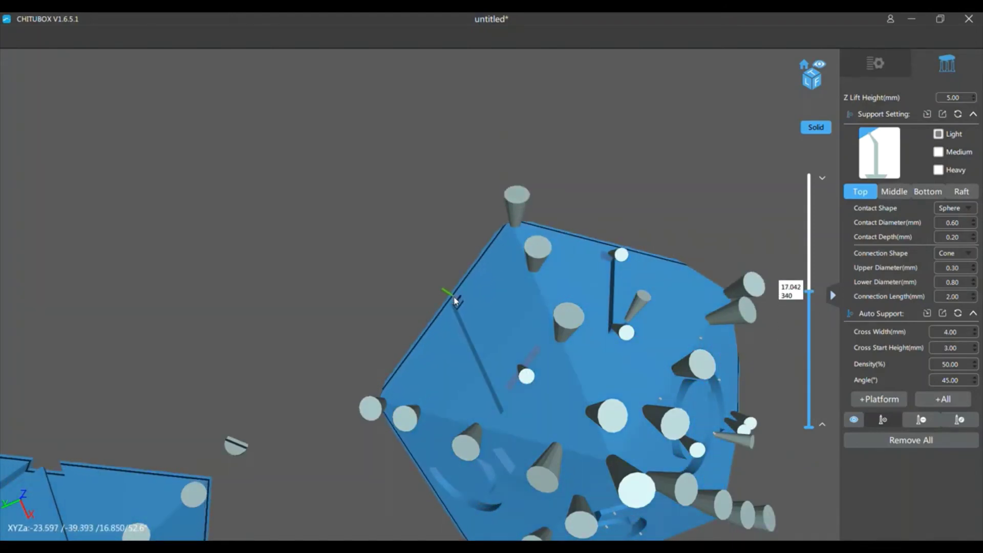
{"action": "left_click", "coordinate": [456, 301]}
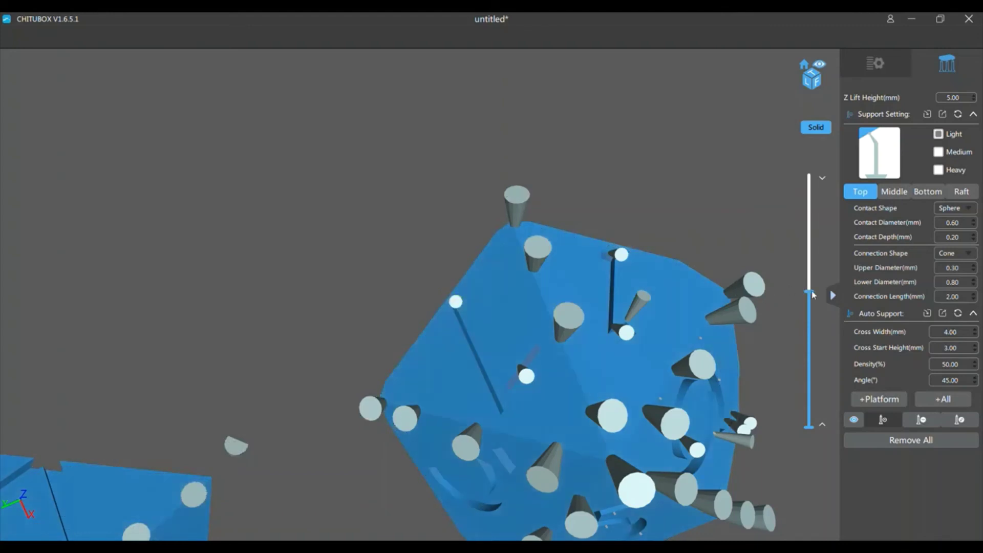
Continue through the layers, adding light supports to unsupported engraved details on the remaining lower faces of the ten-sided die and the neighbouring dice
{"action": "right_click_drag", "start_coordinate": [772, 465], "coordinate": [771, 445]}
{"action": "left_click_drag", "start_coordinate": [767, 449], "coordinate": [810, 323]}
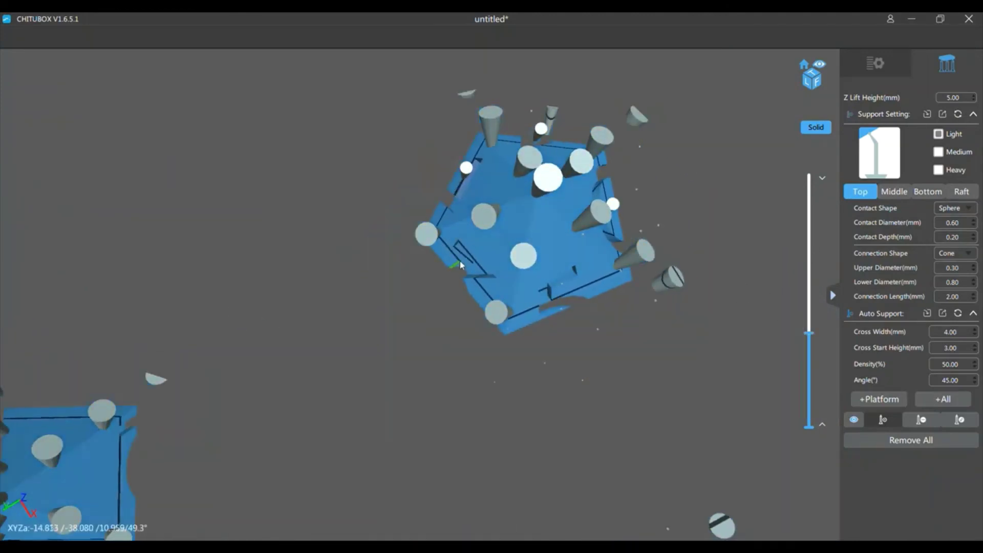
{"action": "right_click_drag", "start_coordinate": [650, 333], "coordinate": [639, 395]}
{"action": "mouse_move", "coordinate": [809, 322]}
{"action": "left_mouse_down"}
{"action": "mouse_move", "coordinate": [809, 176]}
{"action": "mouse_move", "coordinate": [809, 288]}
{"action": "mouse_move", "coordinate": [809, 211]}
{"action": "left_mouse_up"}
{"action": "scroll", "coordinate": [561, 201], "scroll_direction": "down", "scroll_amount": 5}
{"action": "scroll", "coordinate": [439, 154], "scroll_direction": "up", "scroll_amount": 5}
{"action": "scroll", "coordinate": [523, 392], "scroll_direction": "down", "scroll_amount": 5}
{"action": "scroll", "coordinate": [513, 358], "scroll_direction": "up", "scroll_amount": 4}
{"action": "left_click", "coordinate": [530, 219]}
{"action": "left_click", "coordinate": [496, 217]}
{"action": "left_click", "coordinate": [379, 212]}
{"action": "left_click_drag", "start_coordinate": [333, 214], "coordinate": [380, 247]}
{"action": "left_click", "coordinate": [380, 247]}
Add light supports to the engraved numerals on the lower faces of the twelve-sided die
{"action": "left_click_drag", "start_coordinate": [521, 246], "coordinate": [737, 62]}
{"action": "left_click_drag", "start_coordinate": [809, 211], "coordinate": [809, 175]}
{"action": "left_click_drag", "start_coordinate": [256, 440], "coordinate": [527, 359]}
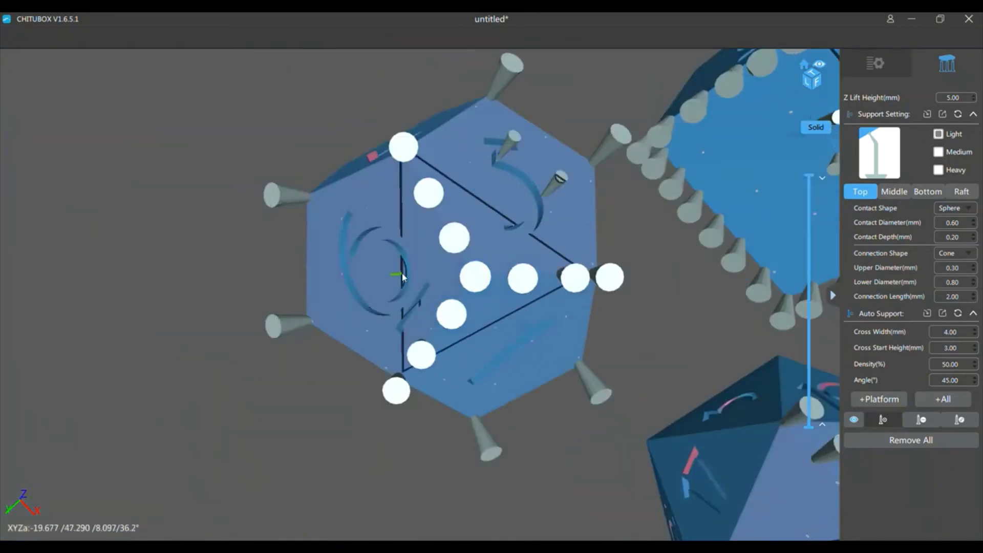
{"action": "left_click_drag", "start_coordinate": [604, 410], "coordinate": [287, 277]}
{"action": "left_click", "coordinate": [428, 183]}
{"action": "left_click", "coordinate": [382, 183]}
{"action": "left_click", "coordinate": [307, 231]}
{"action": "left_click", "coordinate": [435, 359]}
Check the full set of supported dice from the side and slice it
{"action": "scroll", "coordinate": [390, 292], "scroll_direction": "down", "scroll_amount": 8}
{"action": "right_click_drag", "start_coordinate": [493, 257], "coordinate": [569, 410]}
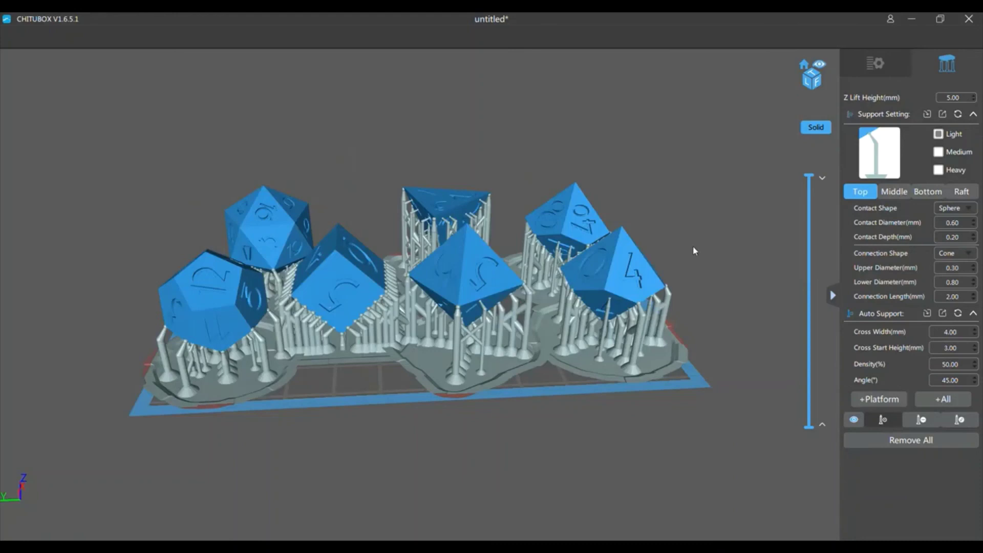
{"action": "left_click", "coordinate": [886, 60]}
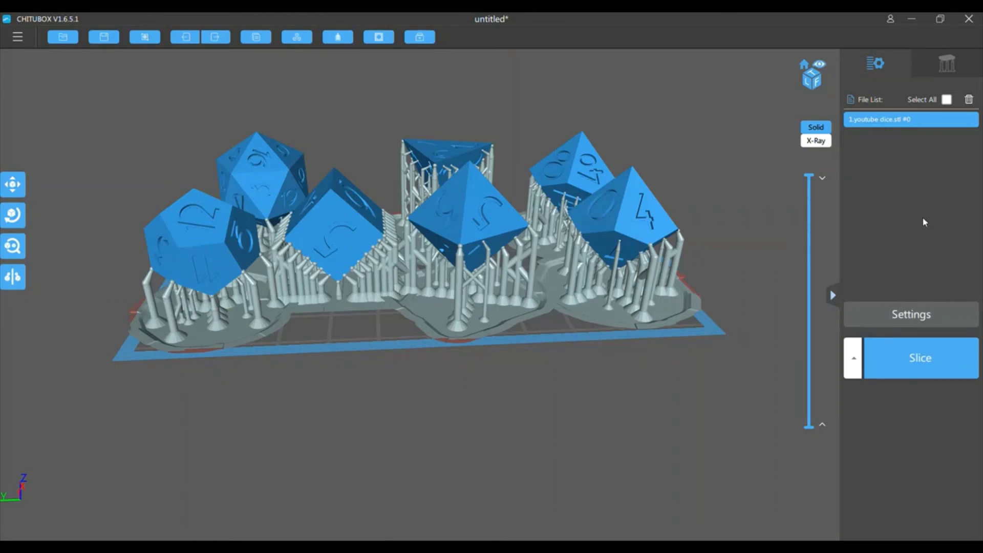
{"action": "left_click", "coordinate": [944, 353]}
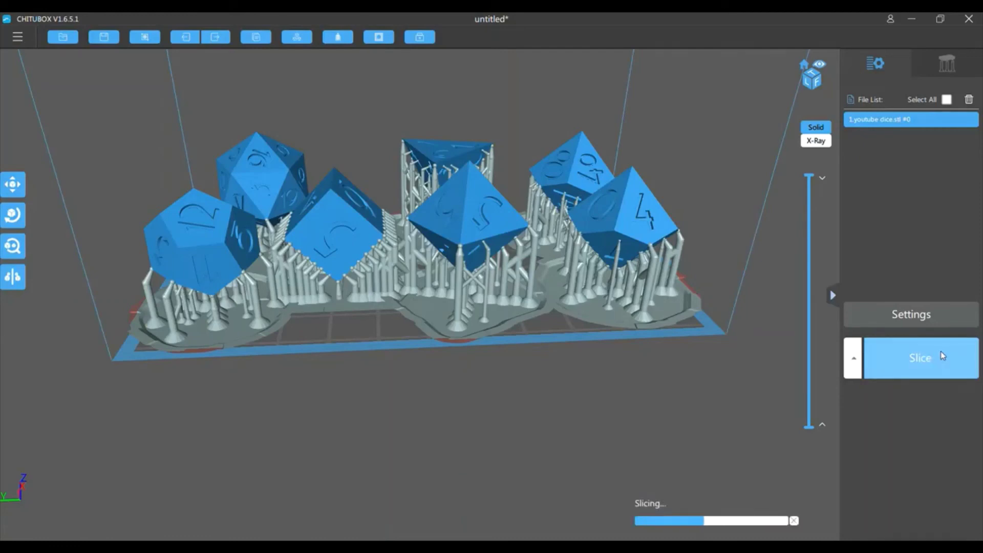